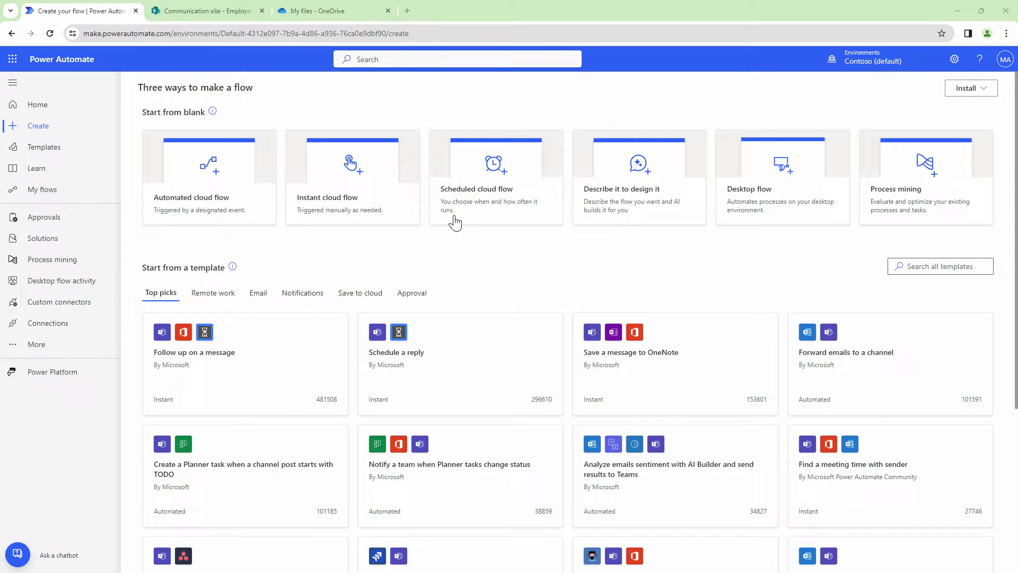
Check that OneDrive's Watermark Demo folder is empty, then bring up SharePoint's Employee Files library.
click(290, 12)
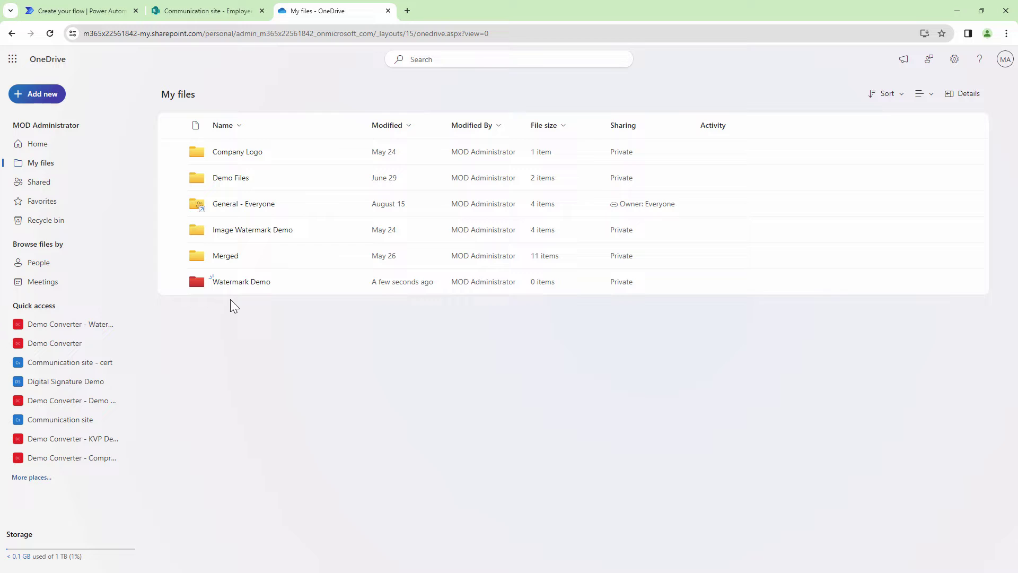
click(259, 285)
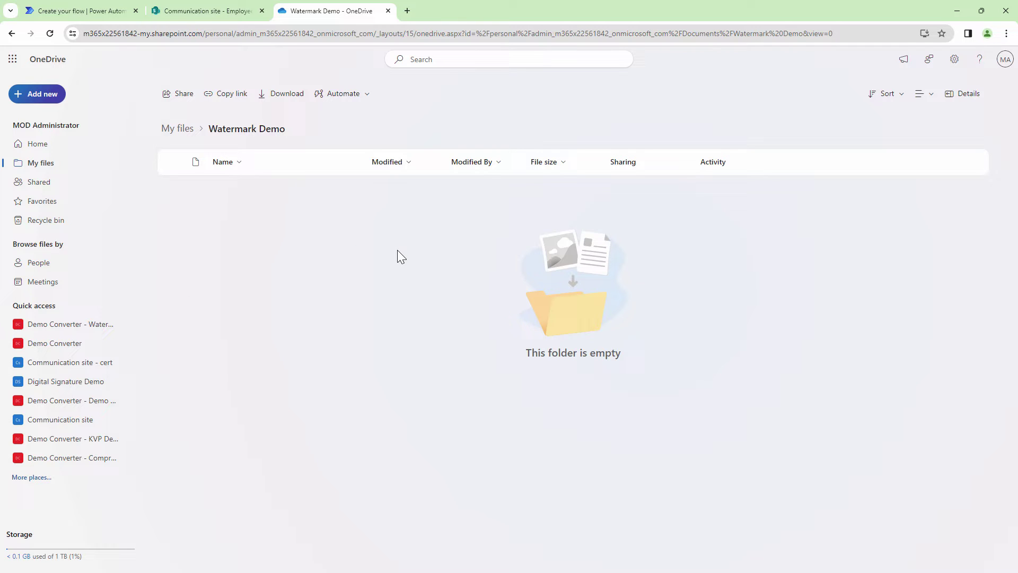
click(216, 11)
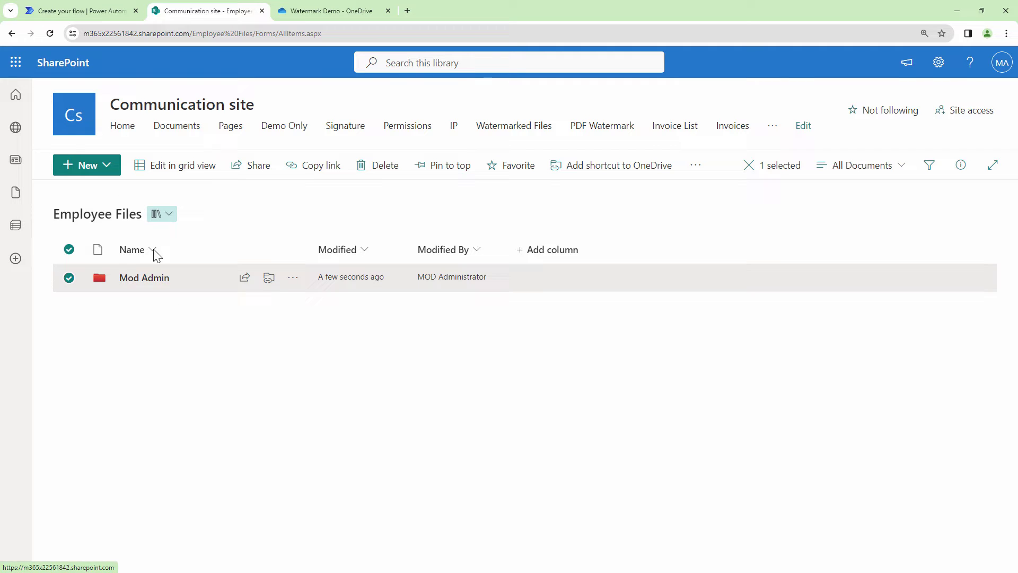
Open the Mod Admin folder in Employee Files and confirm it is empty.
click(137, 281)
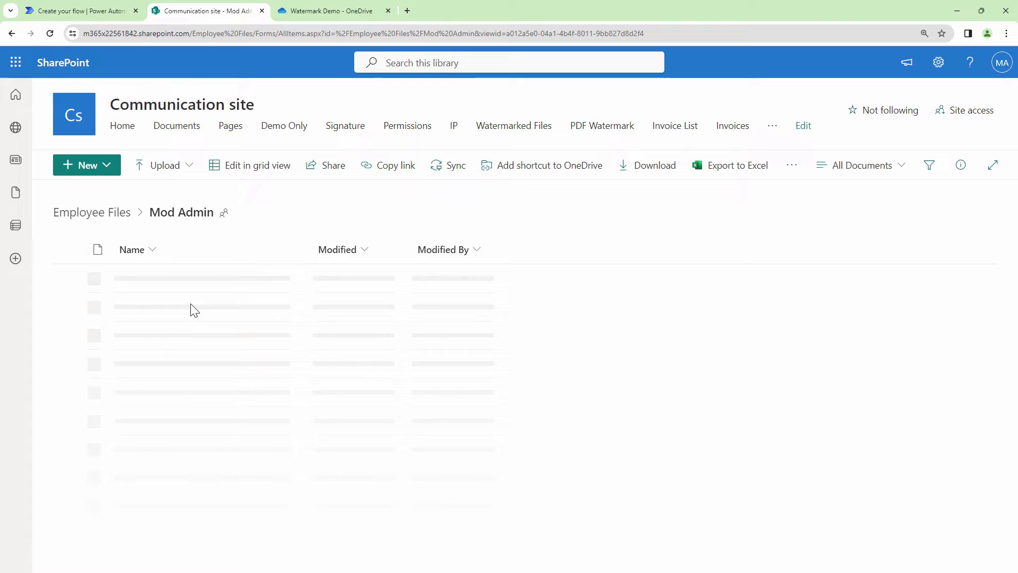
Start a blank automated cloud flow, skipping the trigger wizard.
click(118, 12)
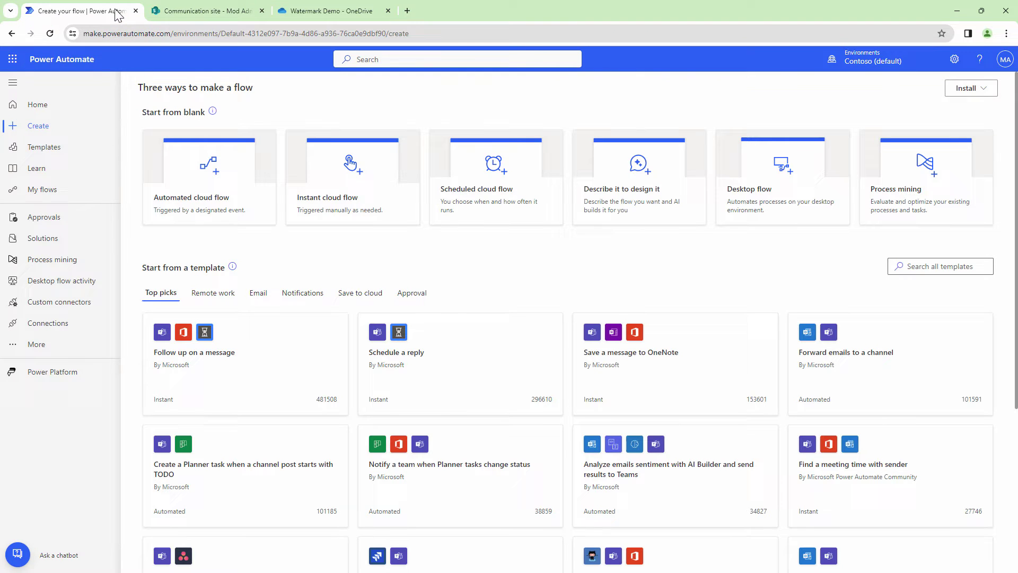
click(235, 221)
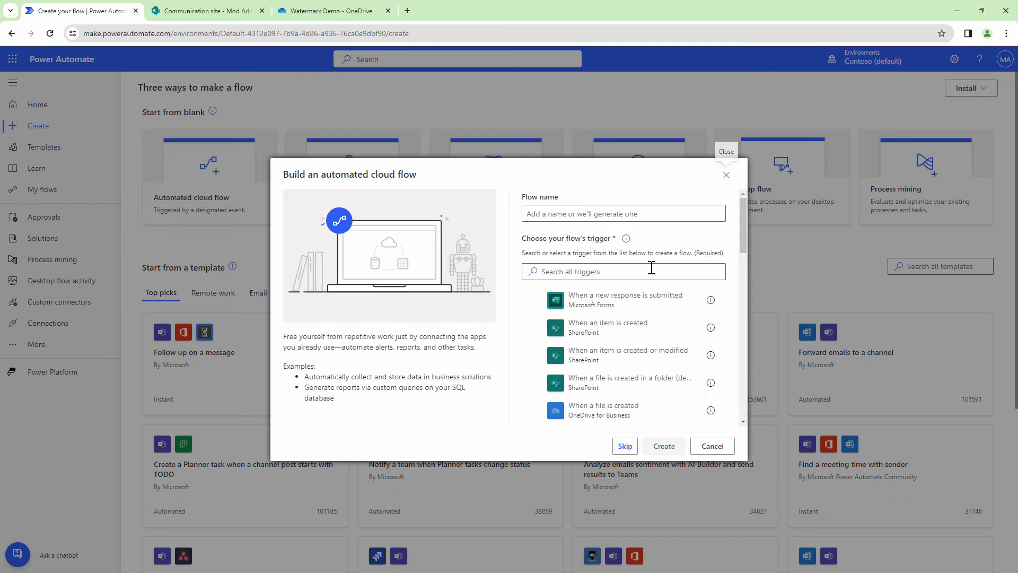
click(624, 445)
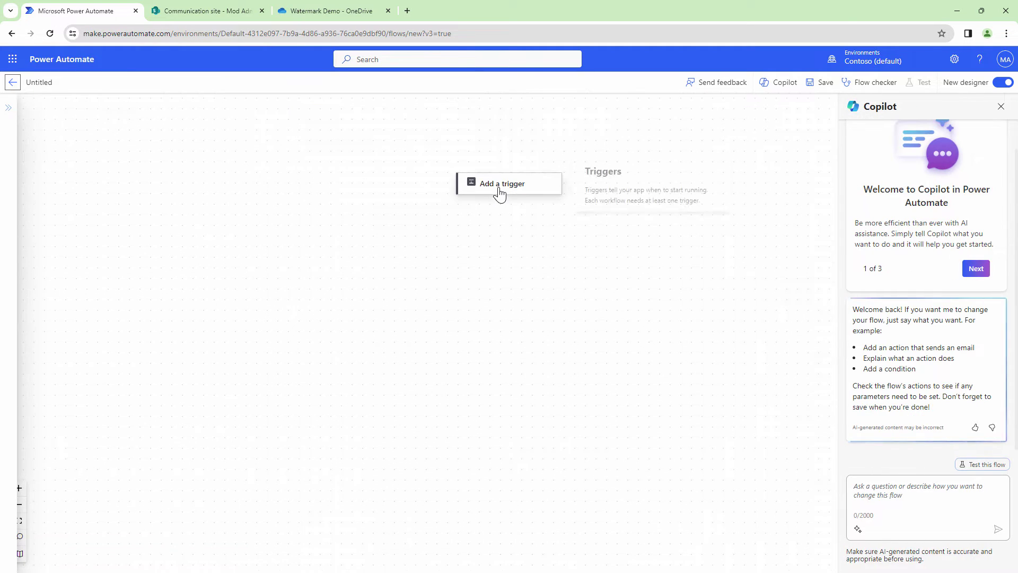
Add the OneDrive 'When a file is created (properties only)' trigger watching /Watermark Demo.
click(499, 186)
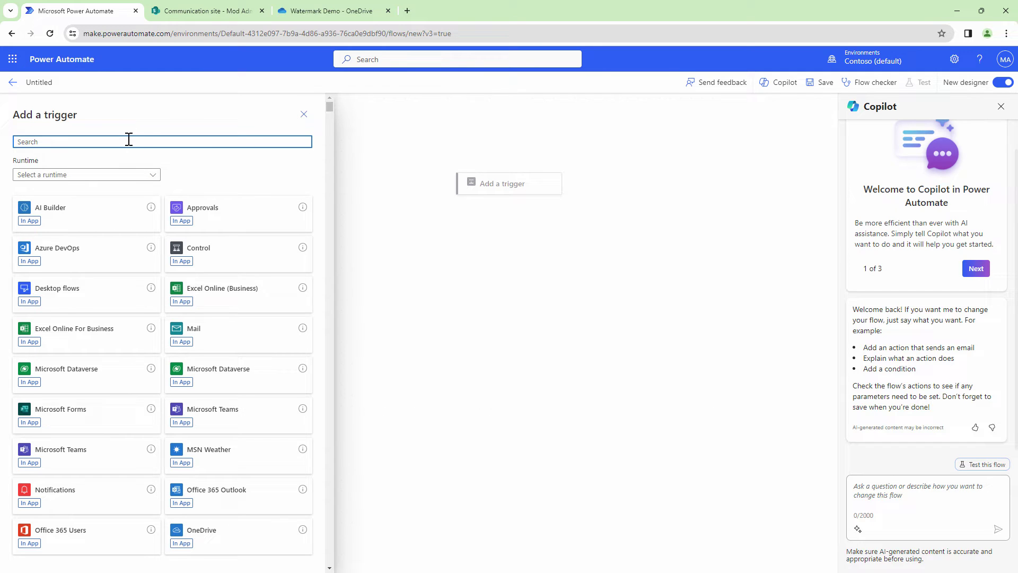
text(one)
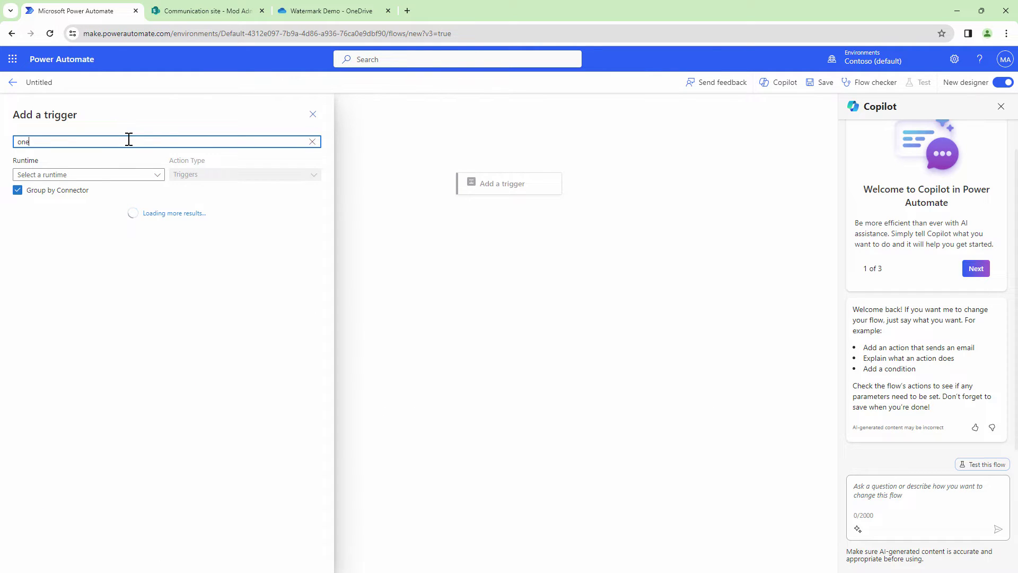
text(drive)
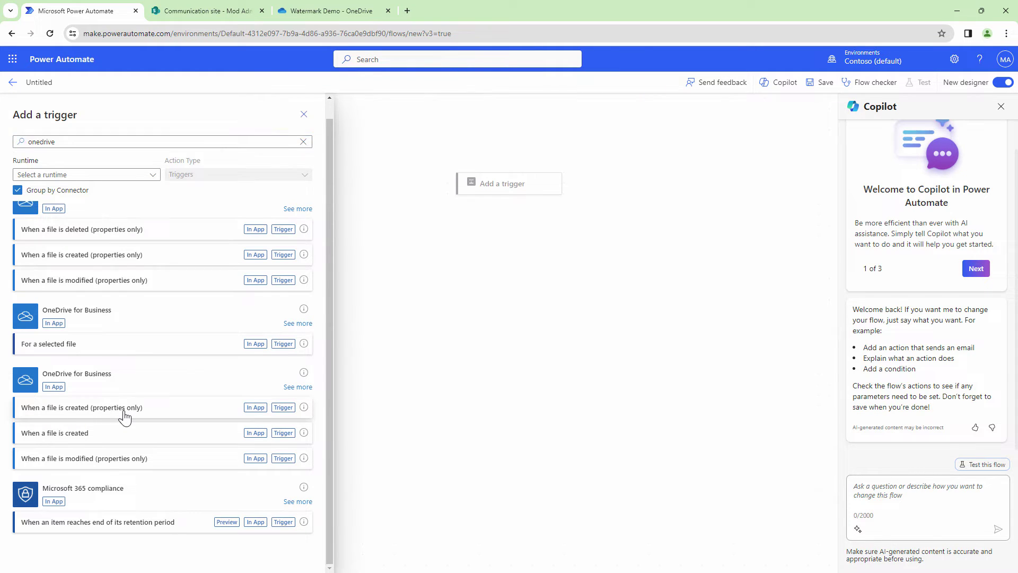
click(123, 414)
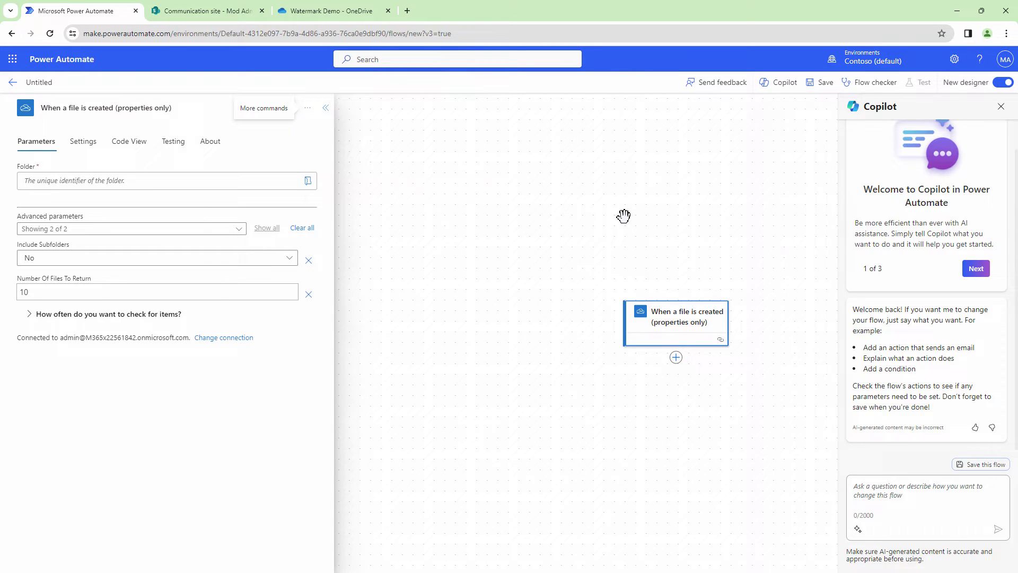
click(307, 182)
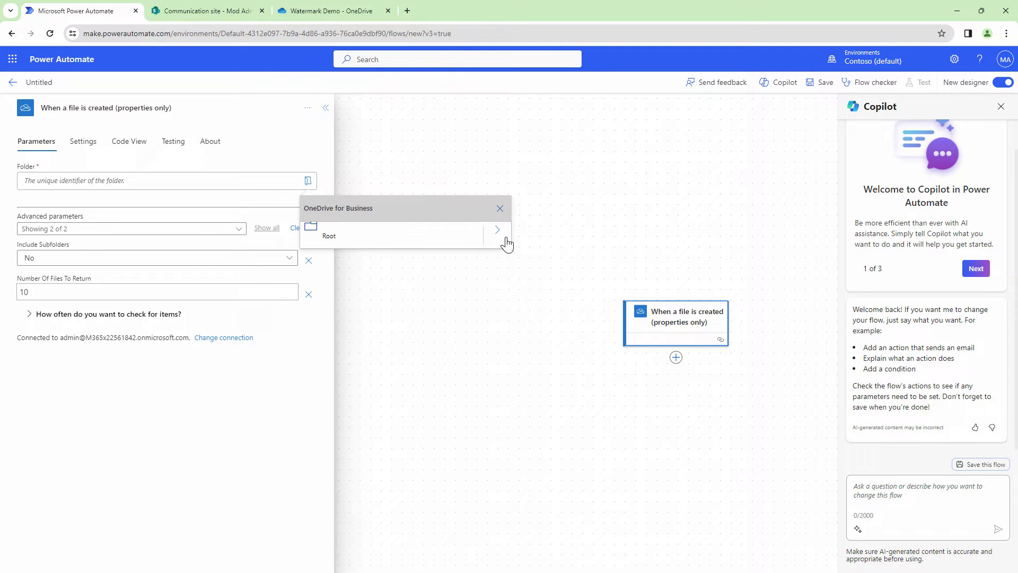
click(502, 239)
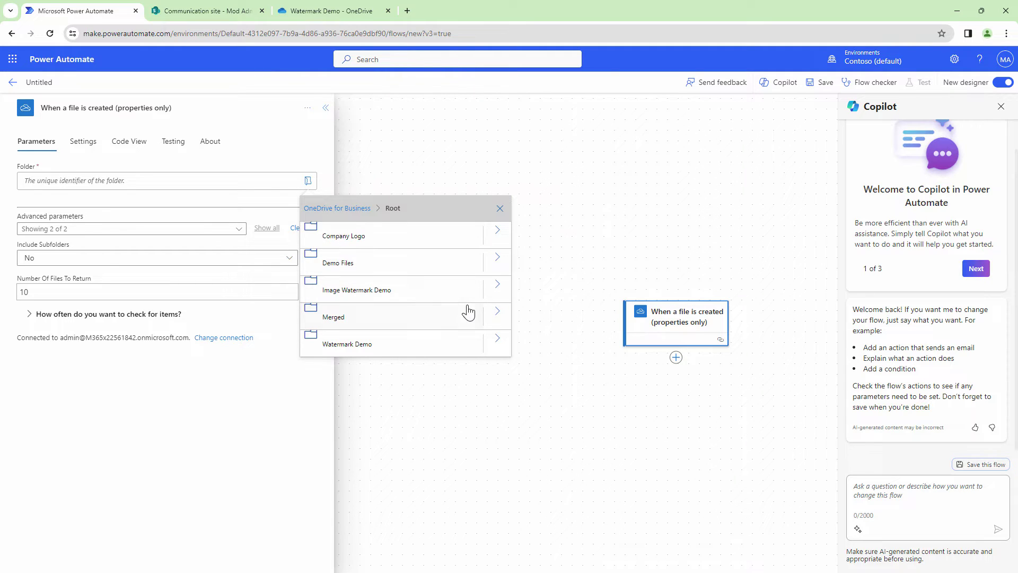
click(389, 344)
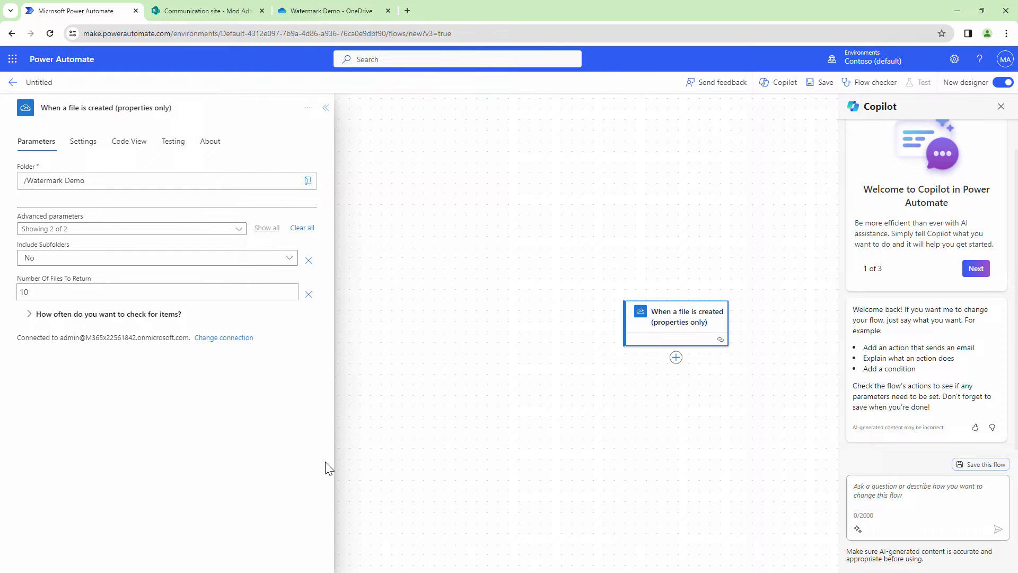
Add OneDrive for Business Get file content with File set to the trigger's Id.
click(676, 362)
click(676, 360)
click(678, 364)
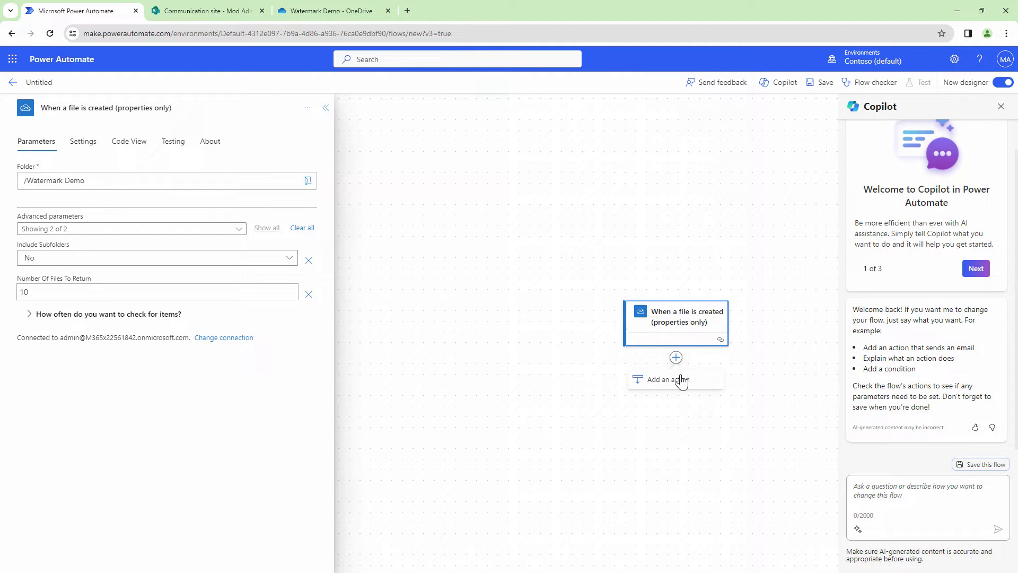
click(679, 379)
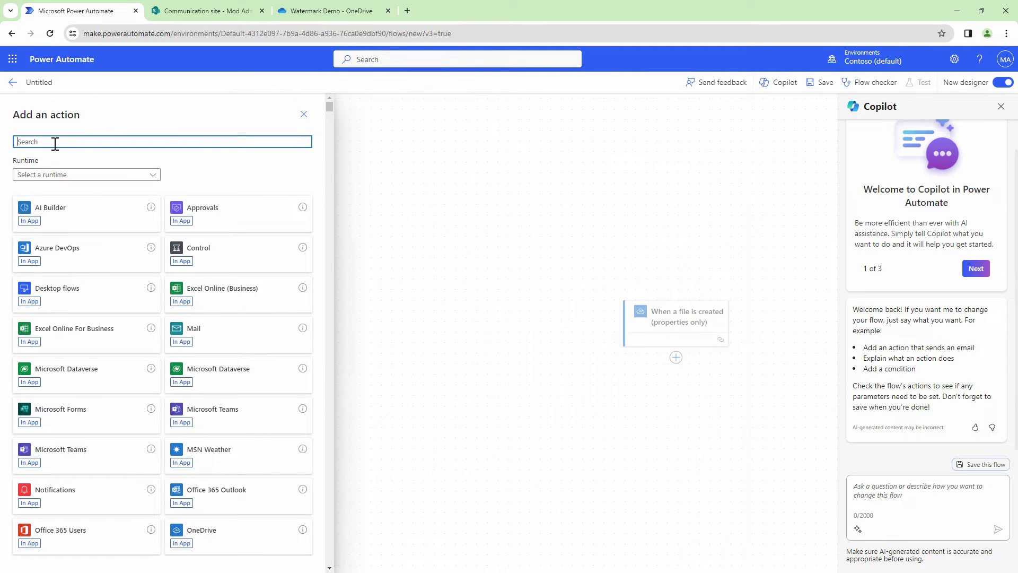
text(One)
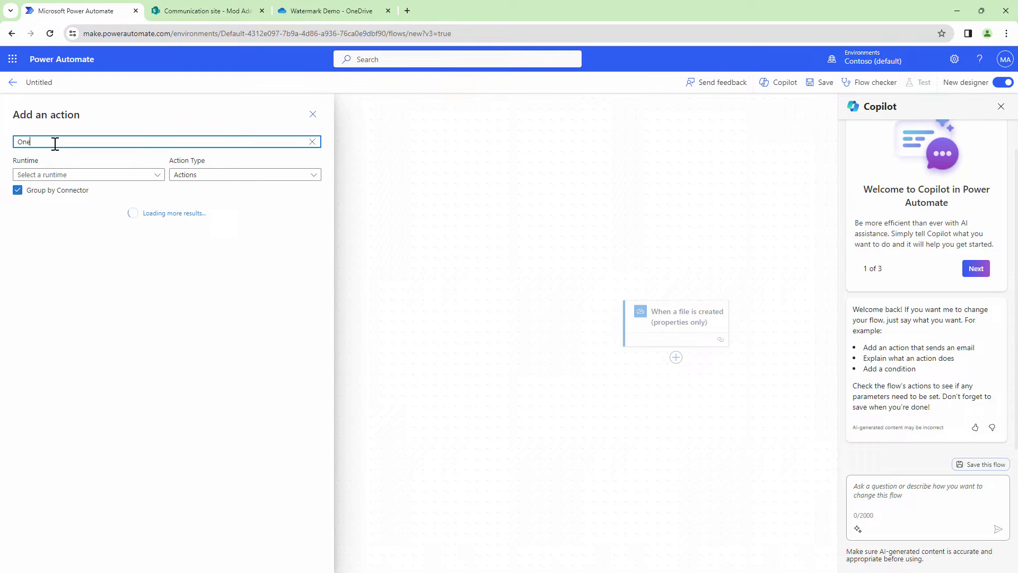
text(drive for Bussiness)
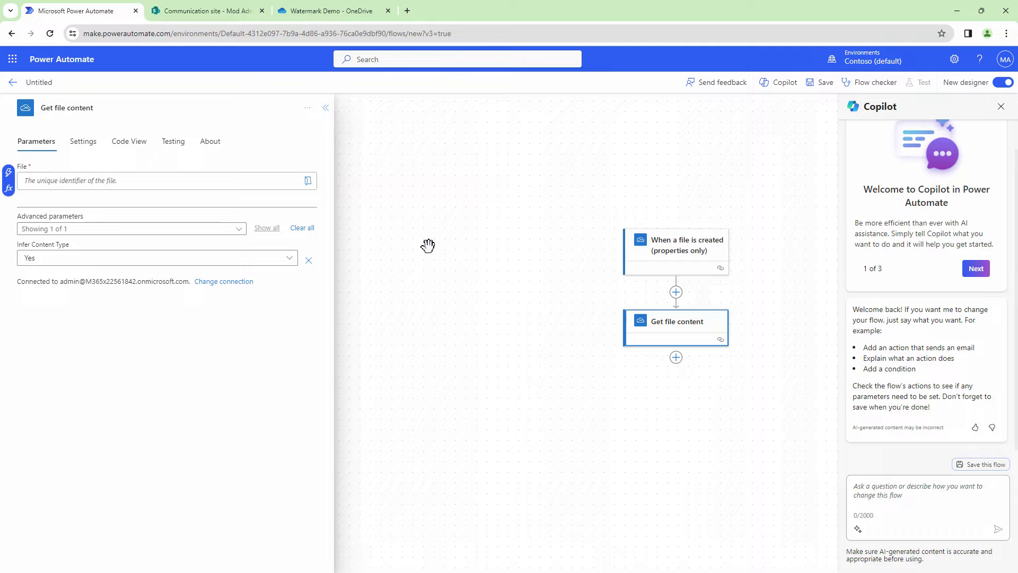
click(9, 172)
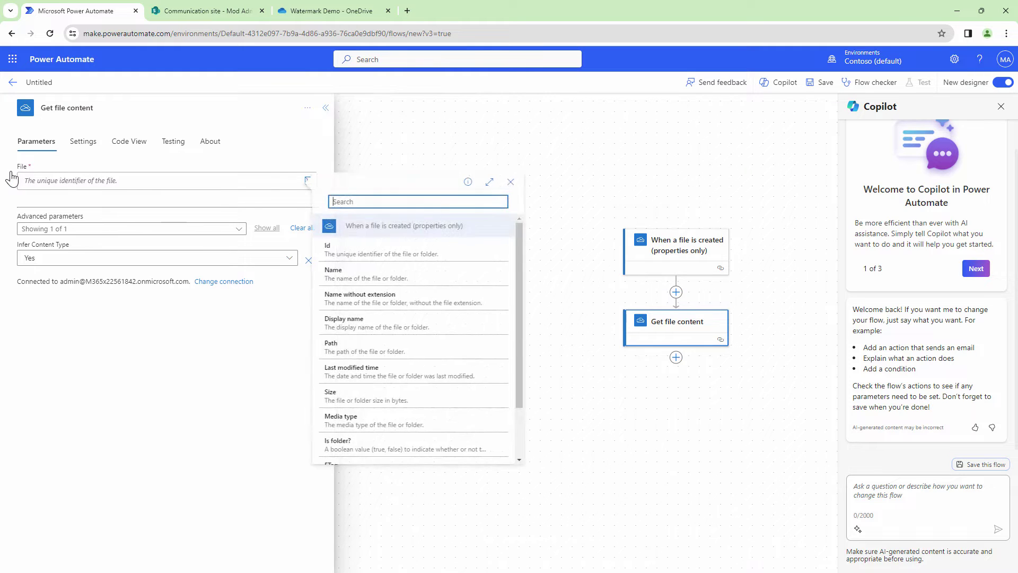
click(403, 245)
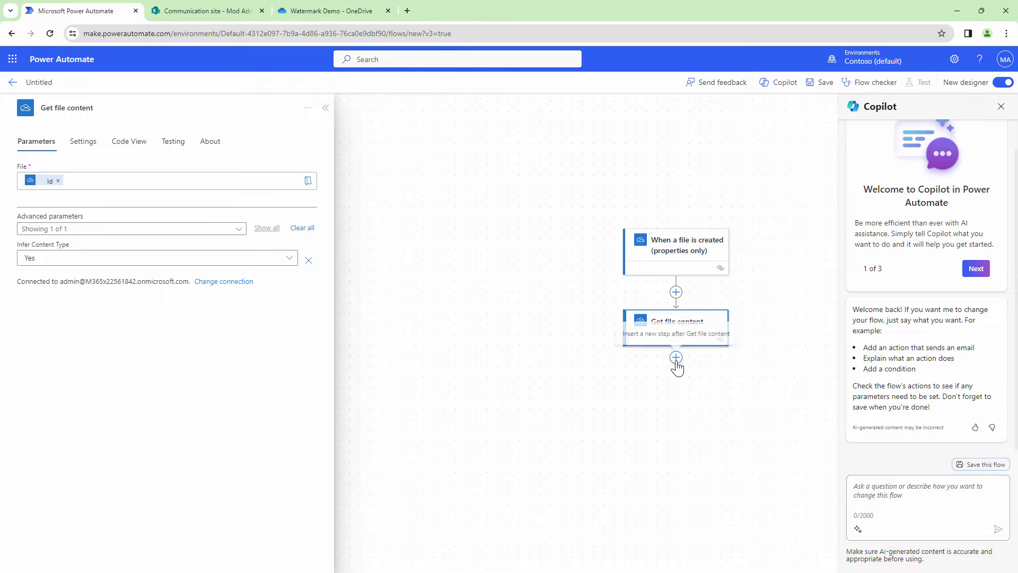
click(677, 382)
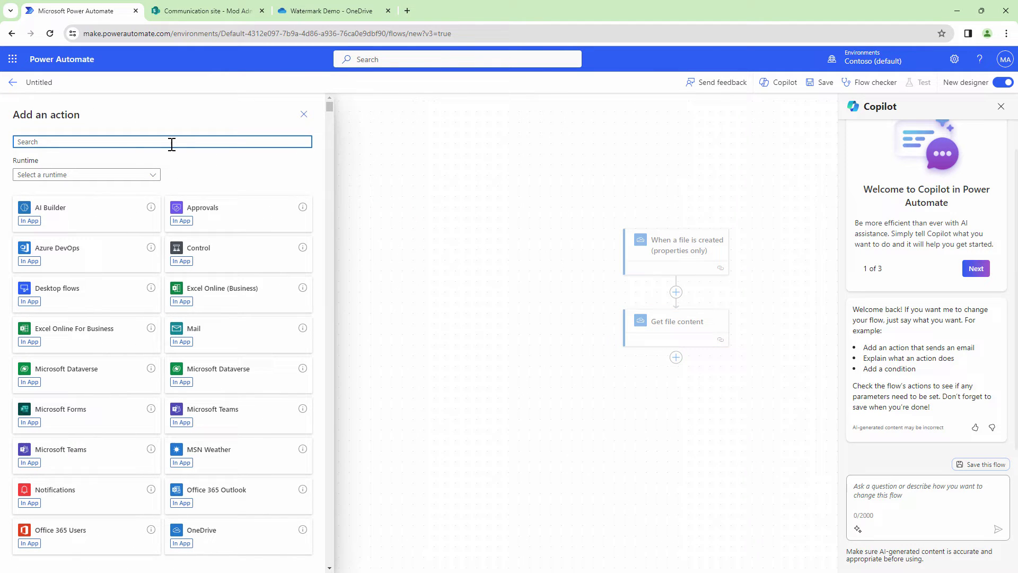
Search Muhimbi and add the Muhimbi PDF Add text watermark action.
text(Muhimbi)
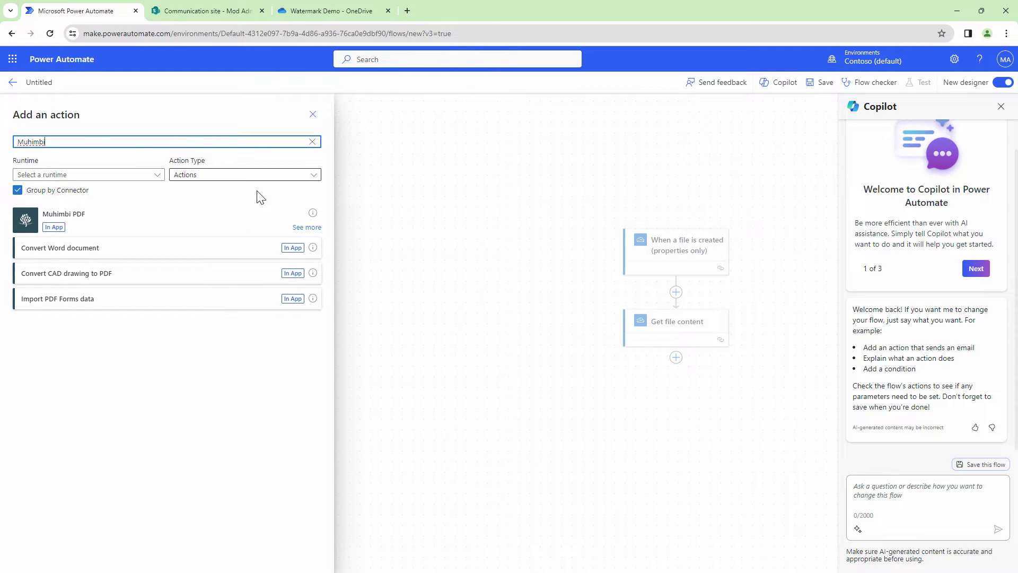
click(304, 227)
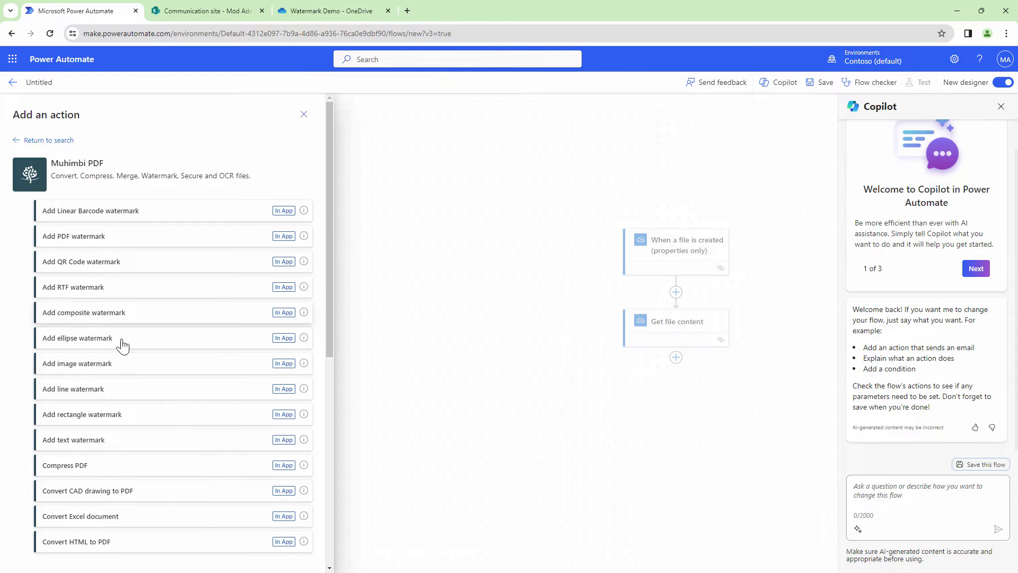
click(118, 442)
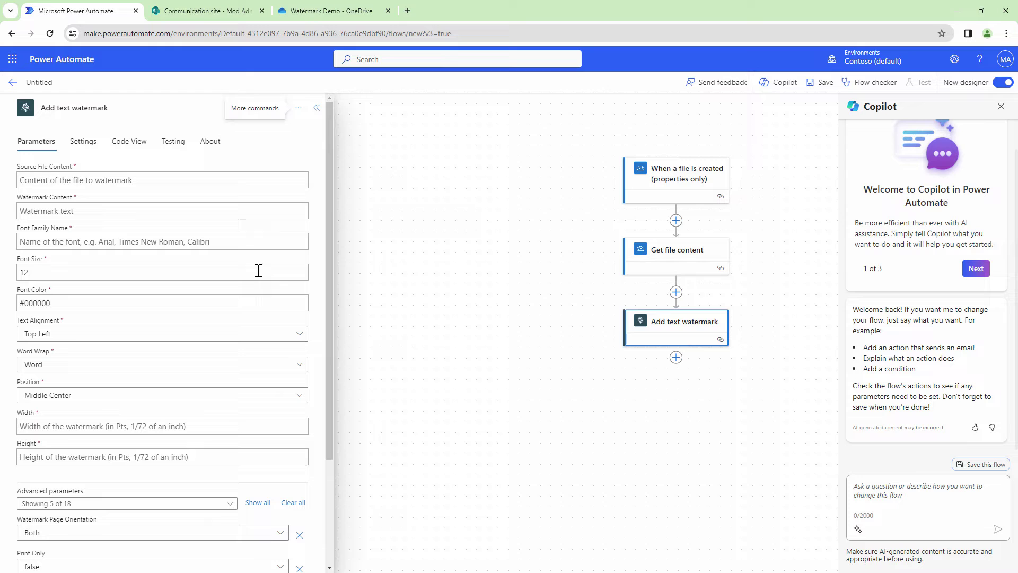
Use the retrieved File content as source and enter 'Confidential' as watermark text.
click(194, 176)
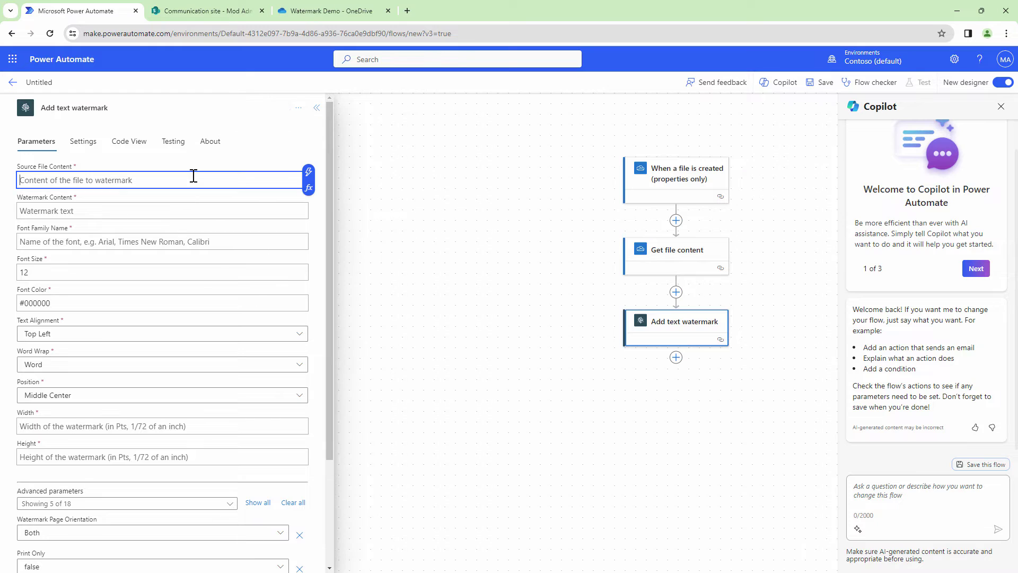
click(309, 174)
click(397, 246)
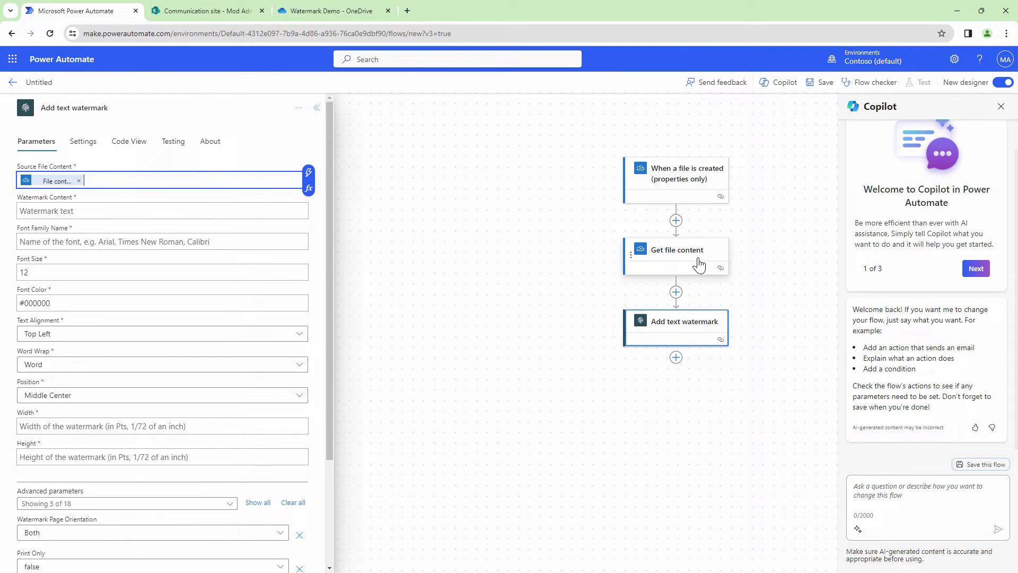
click(55, 211)
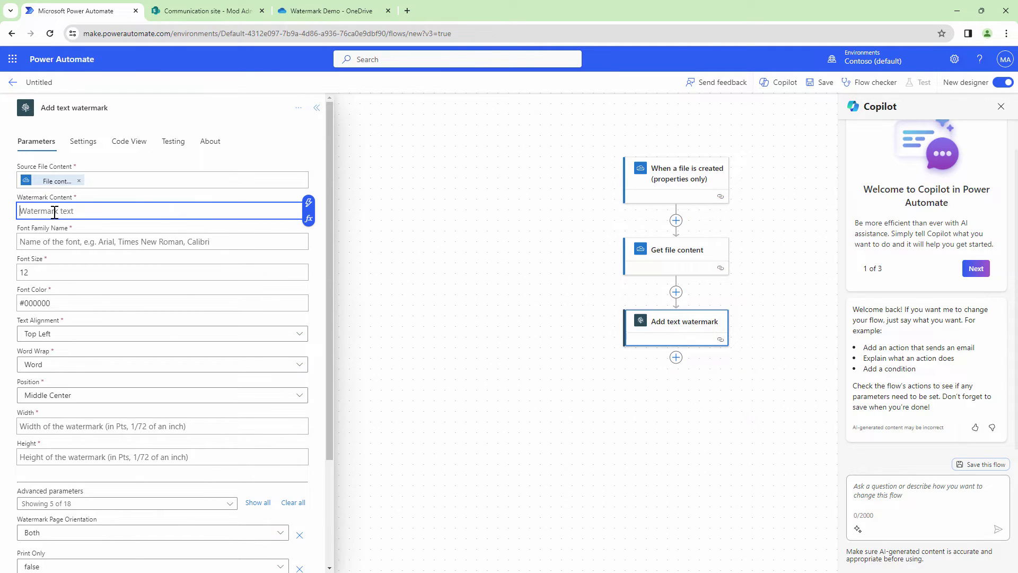
text(Confidential)
key(ctrl+a)
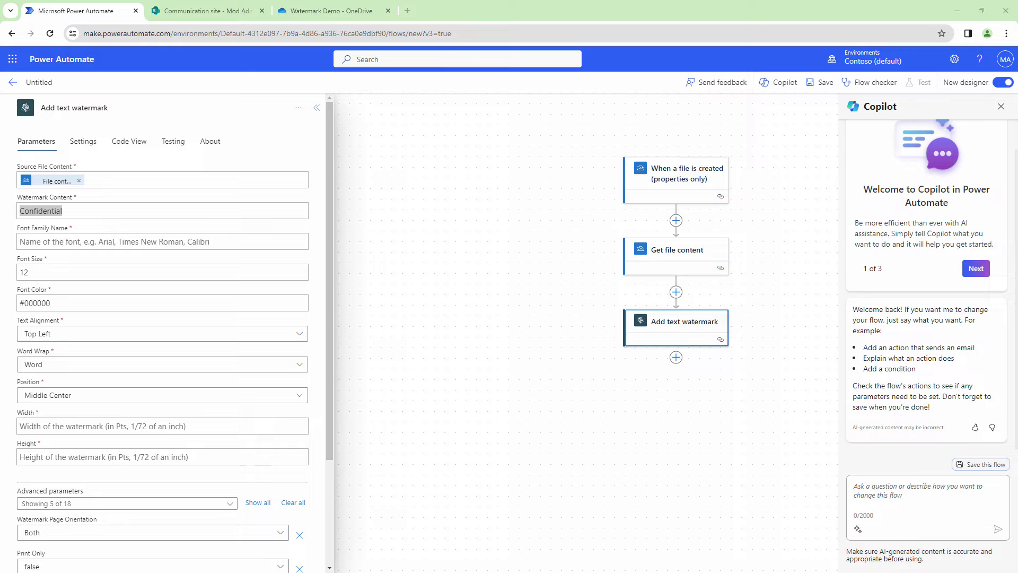
Set the watermark font to Arial at size 72.
click(62, 244)
text(Arial)
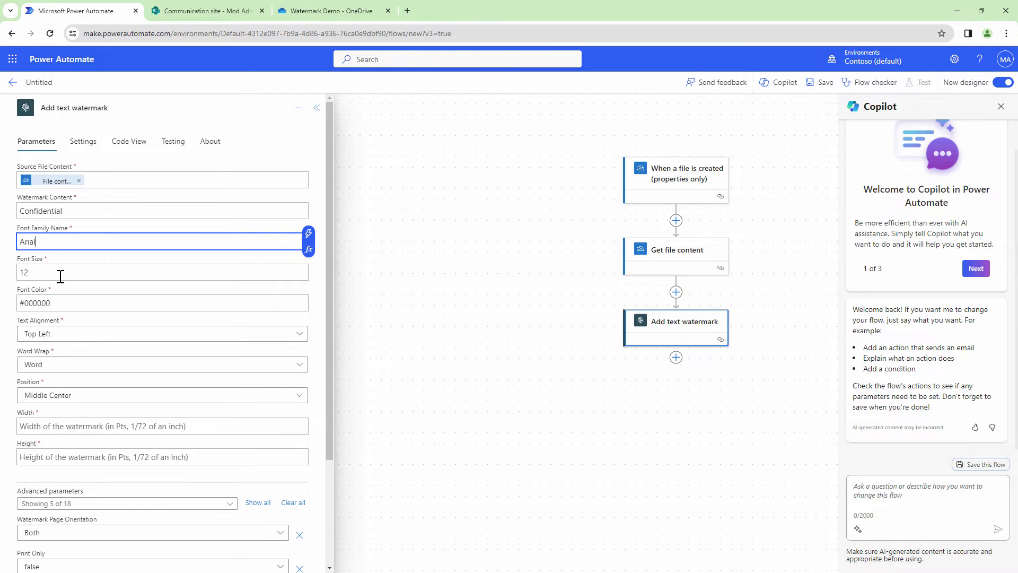
drag(59, 275, 14, 275)
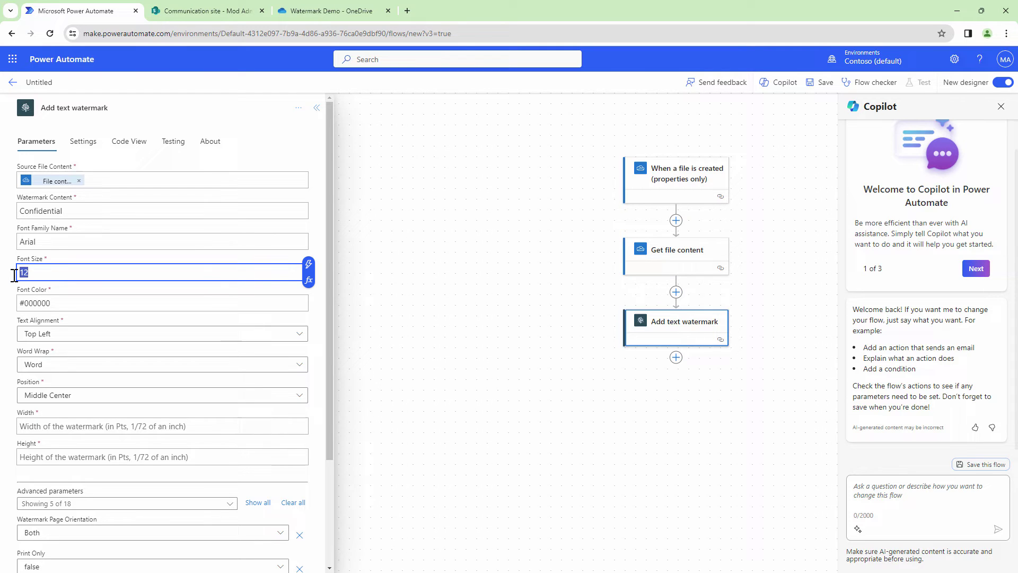
text(72)
Align the watermark Middle Center and size it 600 wide by 600 high.
scroll(80, 332, down, 1)
click(164, 281)
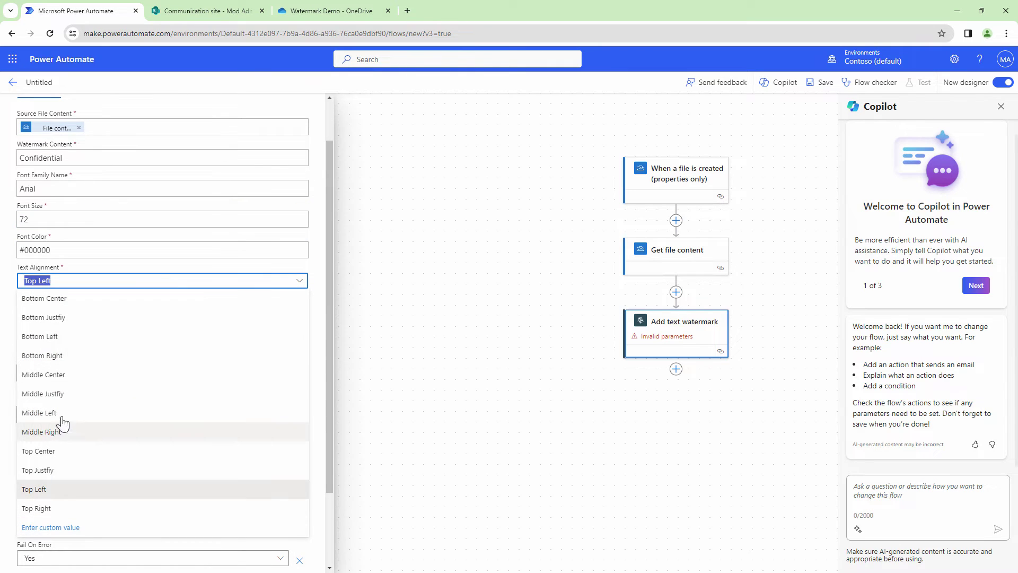
click(56, 376)
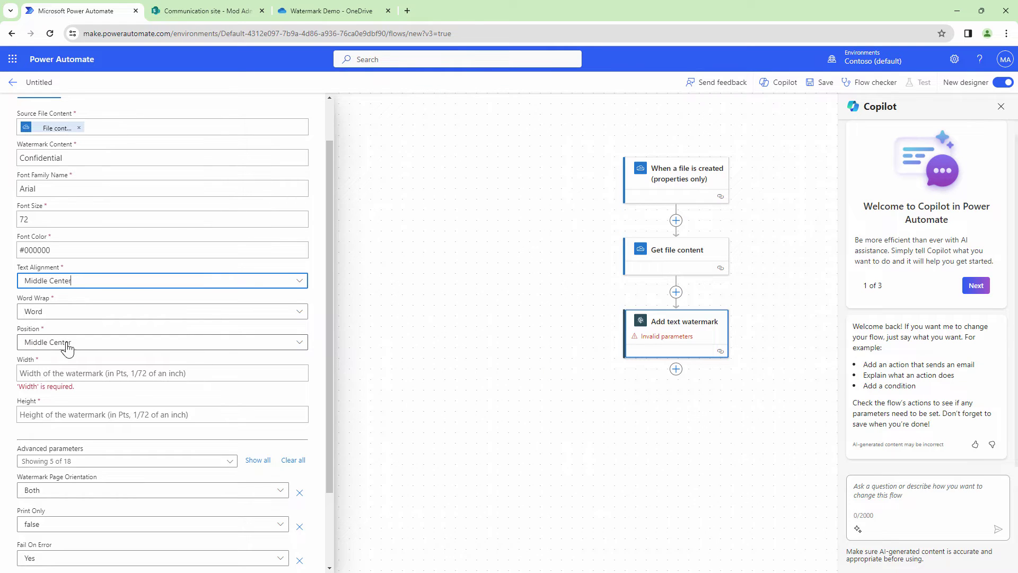
click(54, 374)
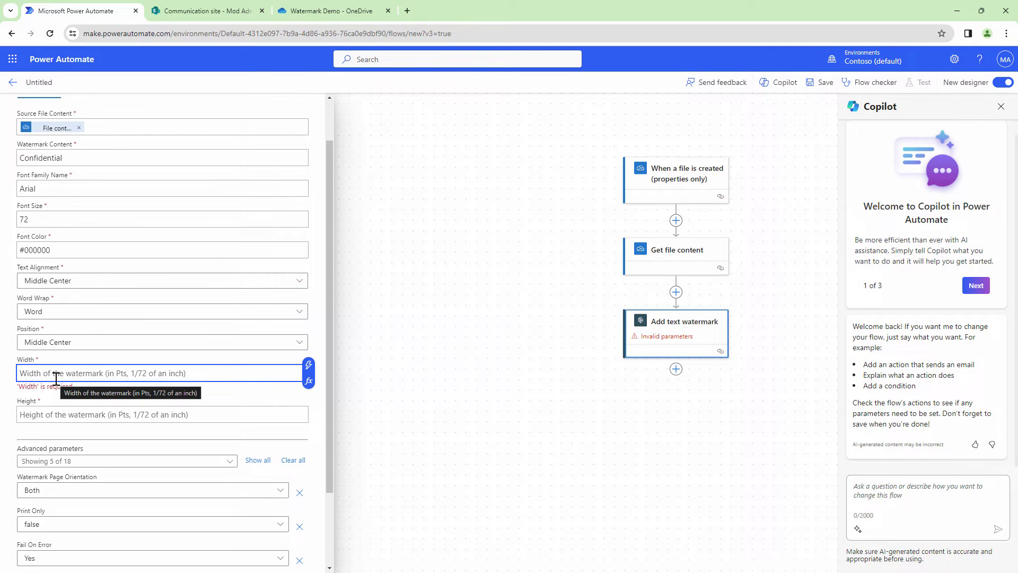
text(600)
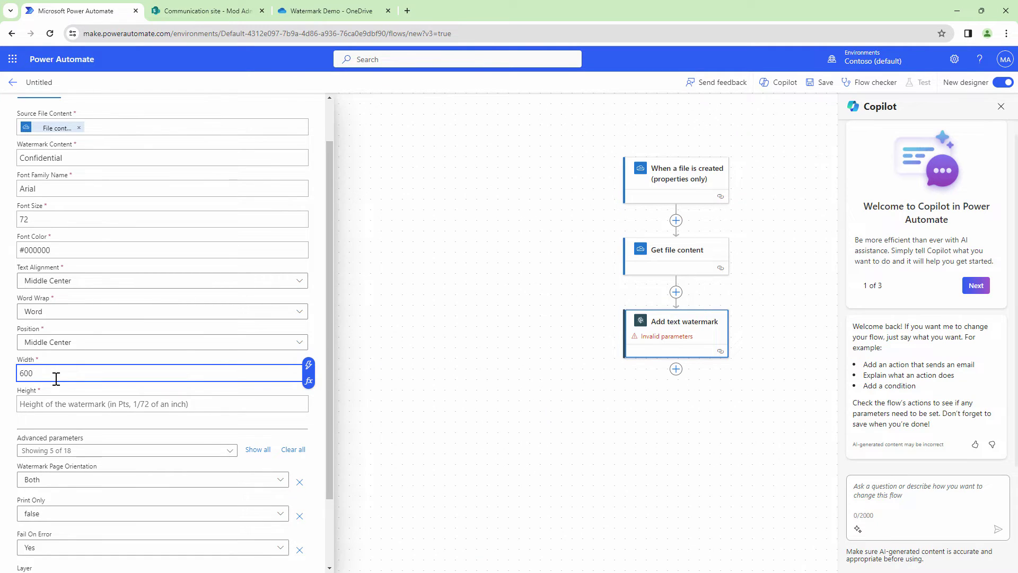
click(74, 405)
text(600)
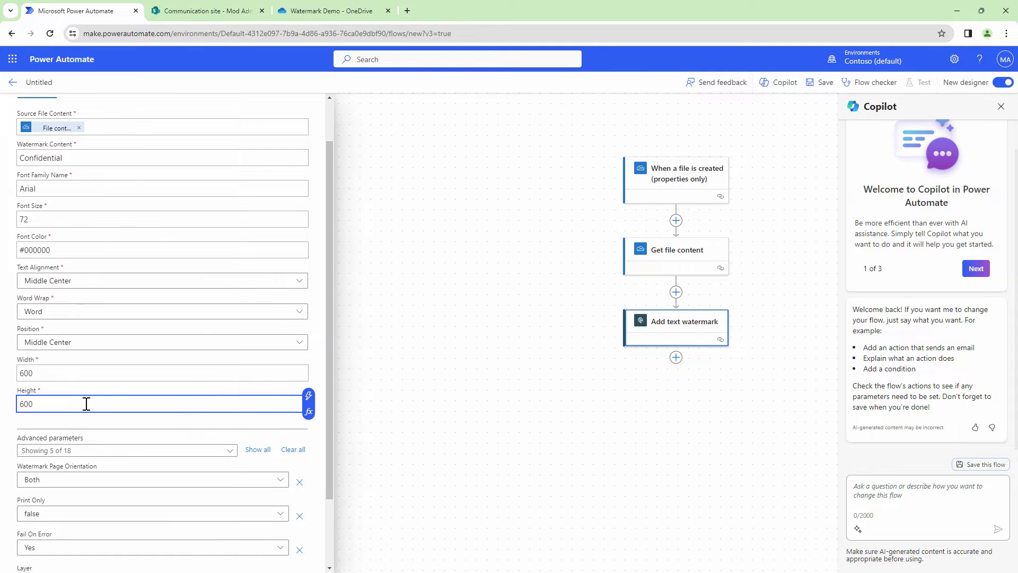
Show all parameters and set Source File Name to the trigger file's Name.
scroll(114, 387, down, 2)
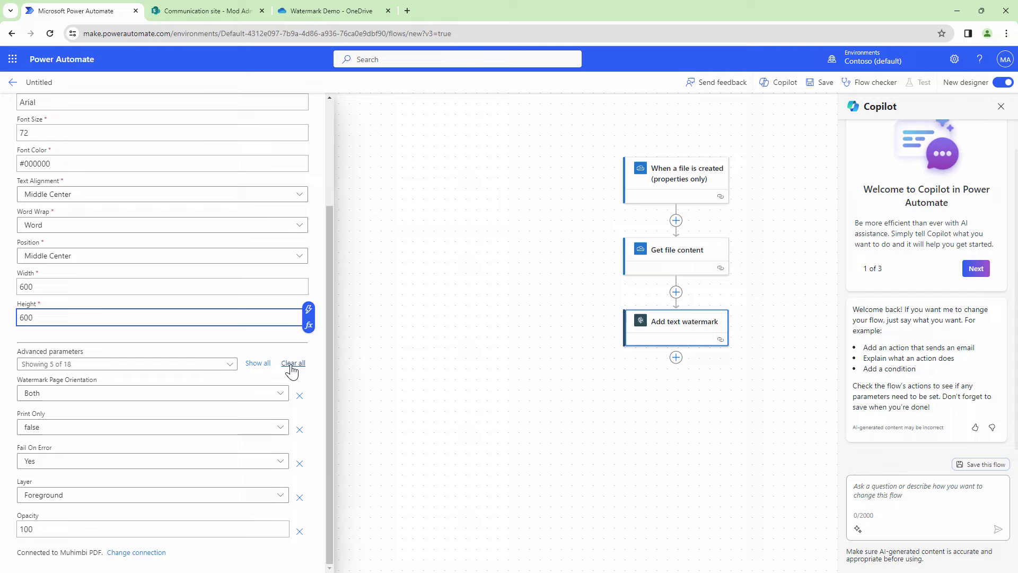
click(260, 364)
scroll(114, 399, down, 3)
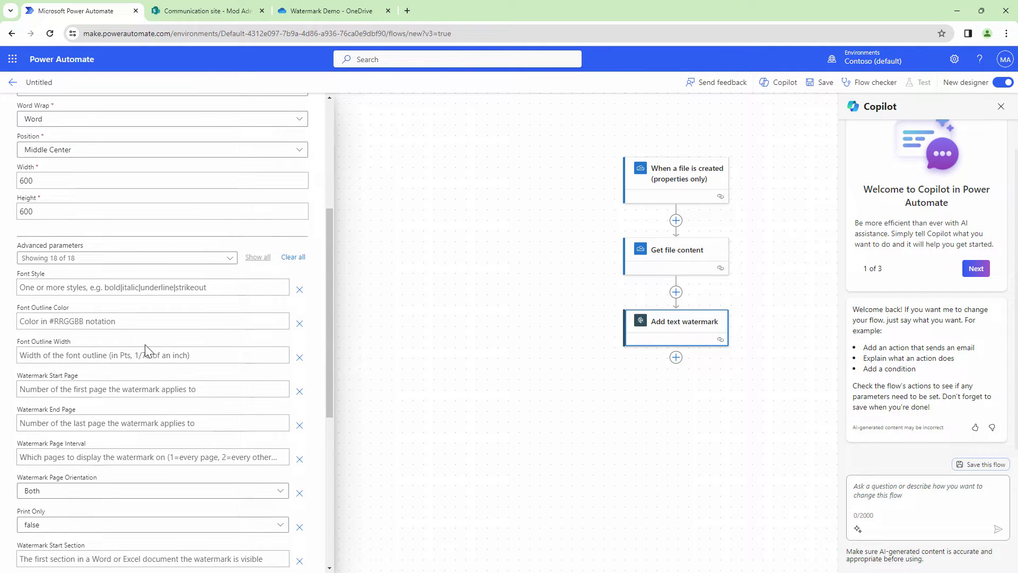
scroll(146, 350, down, 2)
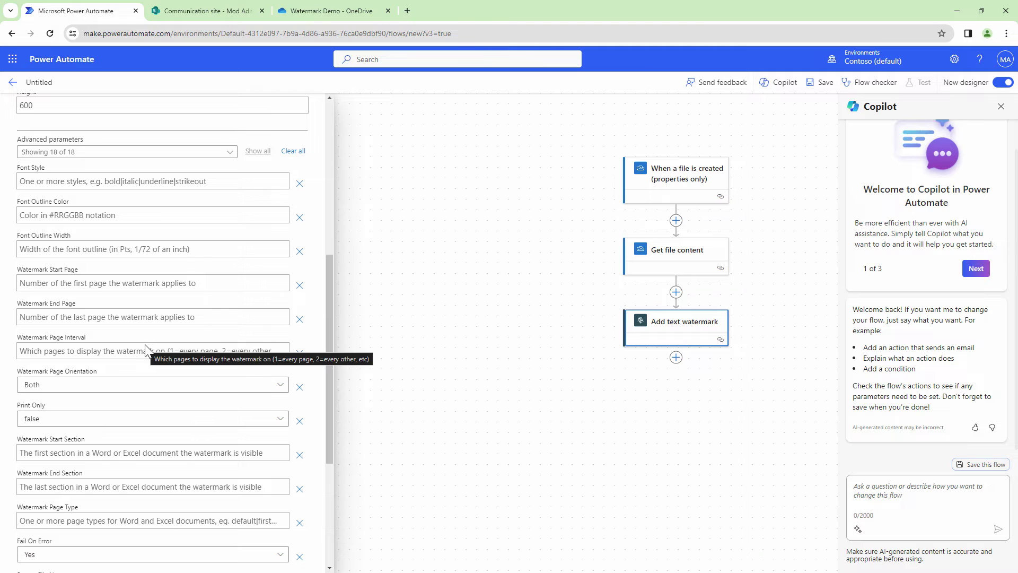
scroll(147, 350, down, 1)
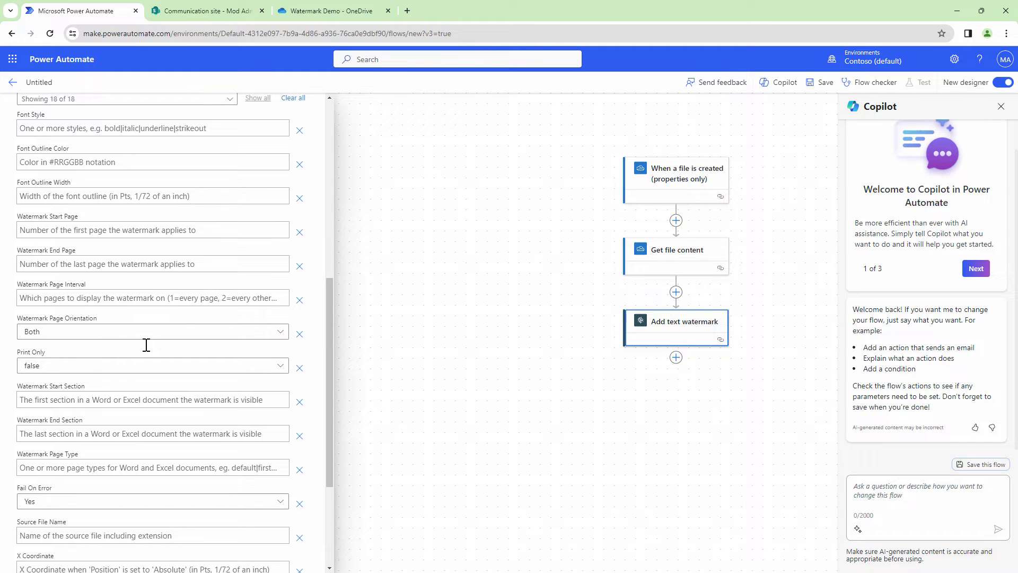
scroll(146, 345, down, 3)
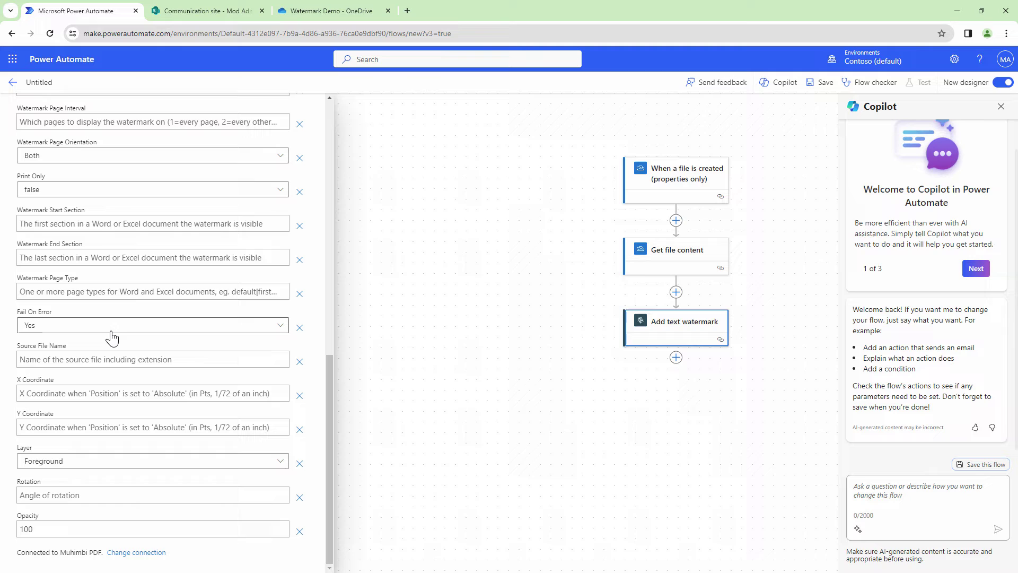
click(82, 358)
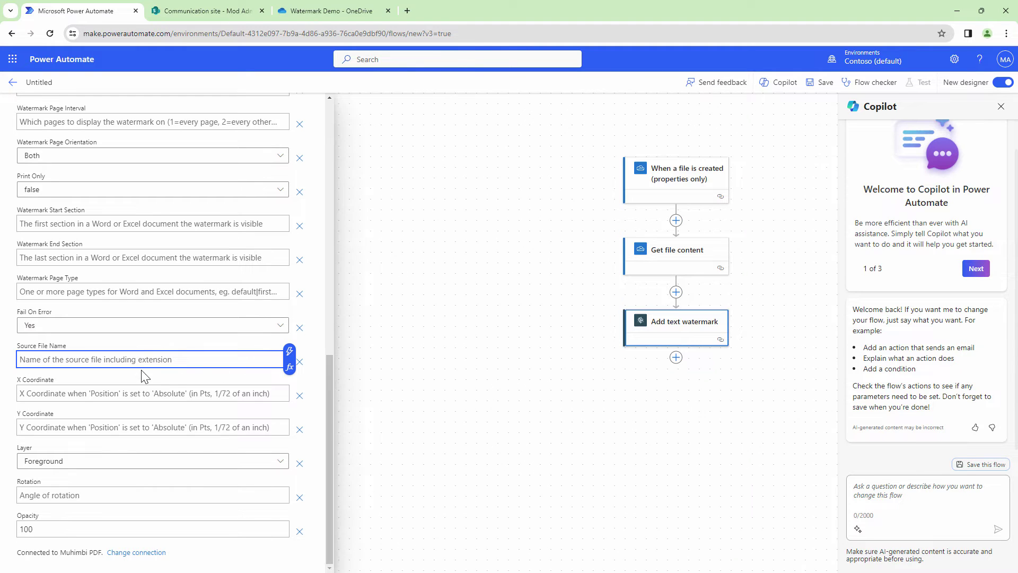
click(290, 351)
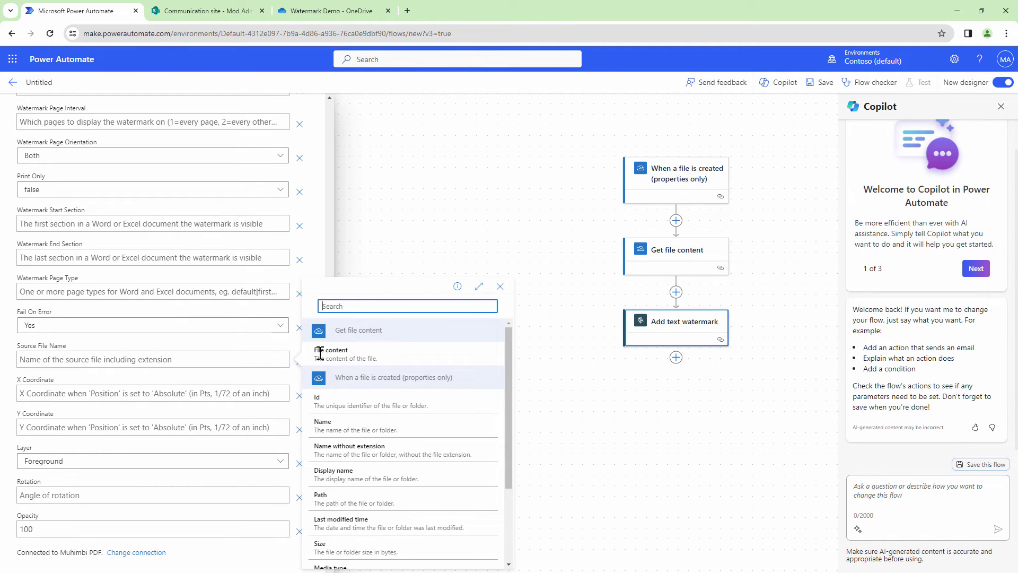
text(file)
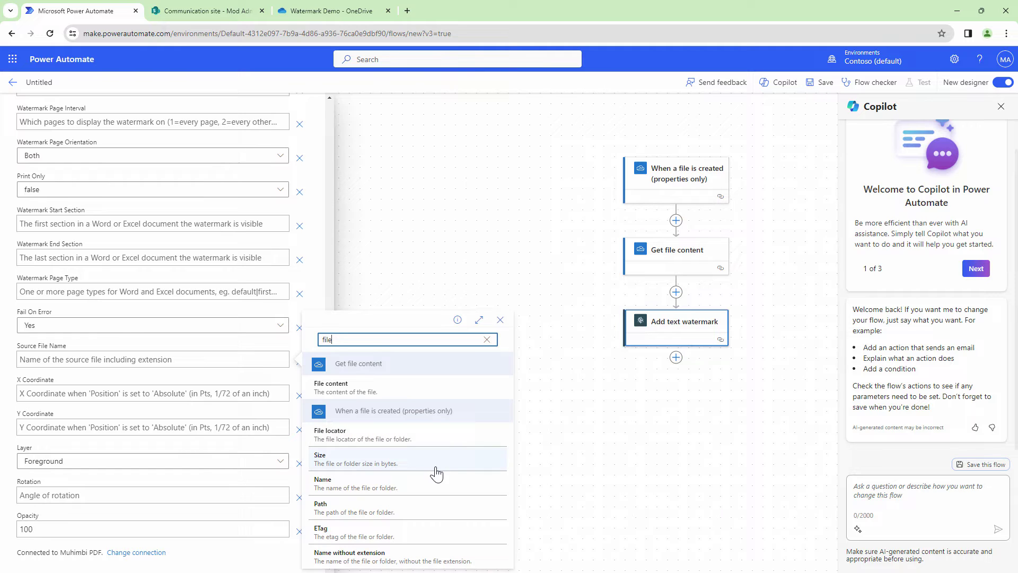
click(385, 491)
click(676, 366)
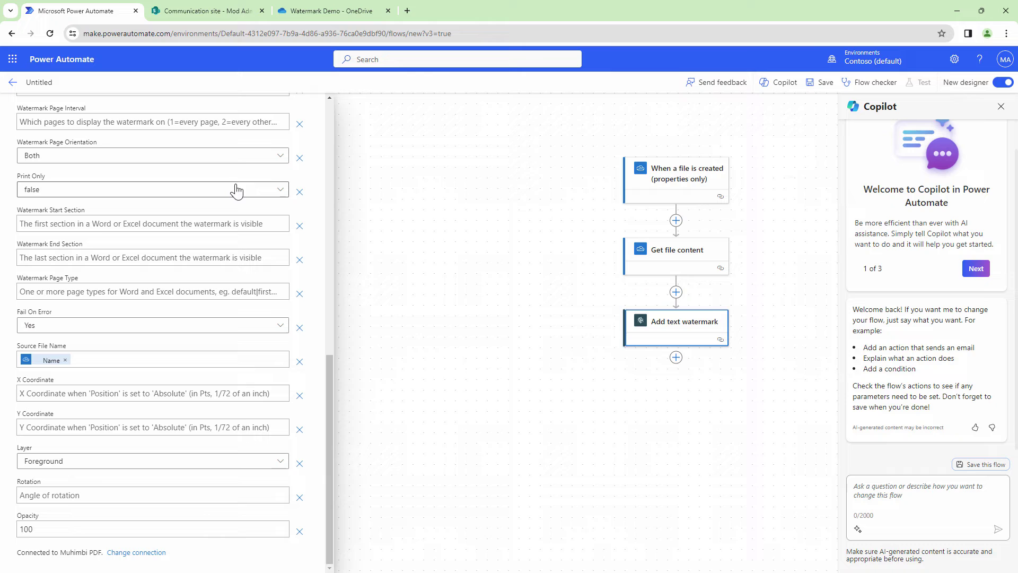
Add a SharePoint Create file action after Add text watermark.
click(676, 358)
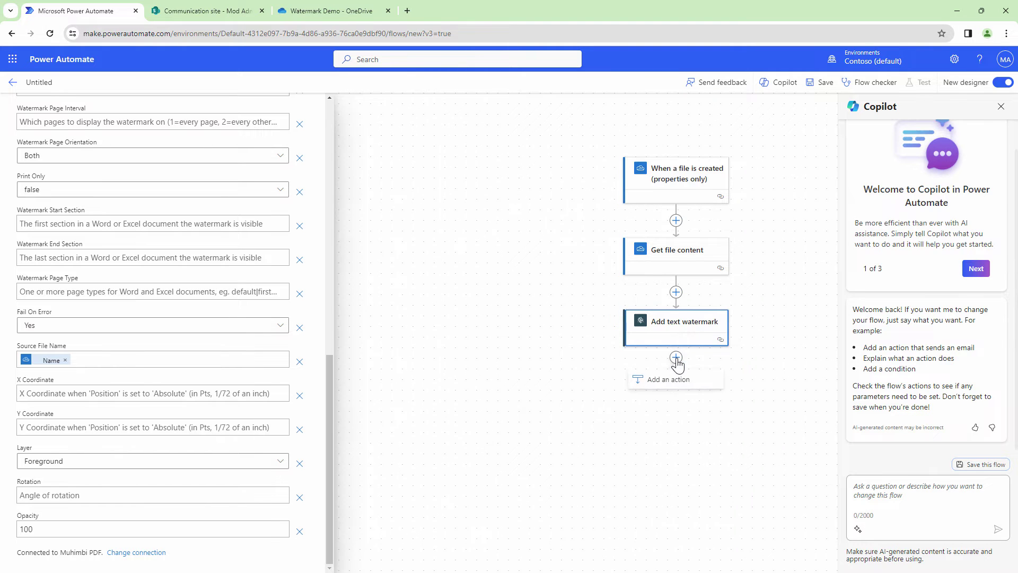
click(676, 382)
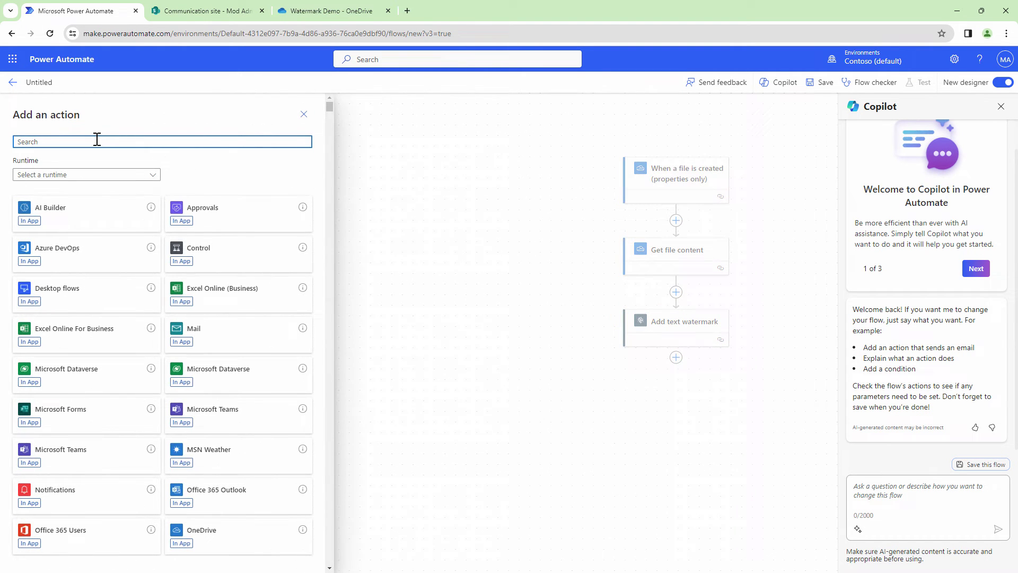
text(s)
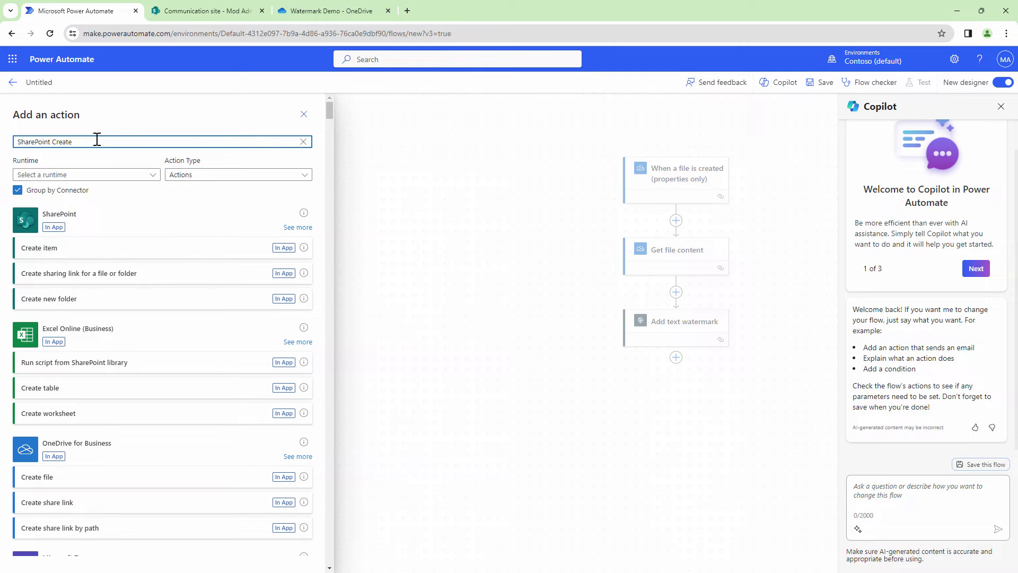
click(143, 217)
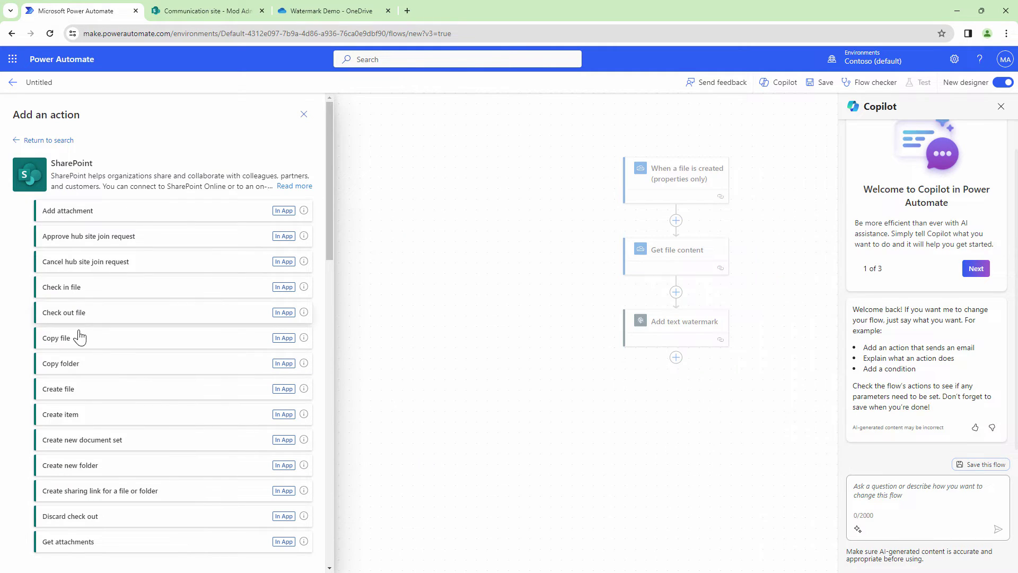
click(80, 393)
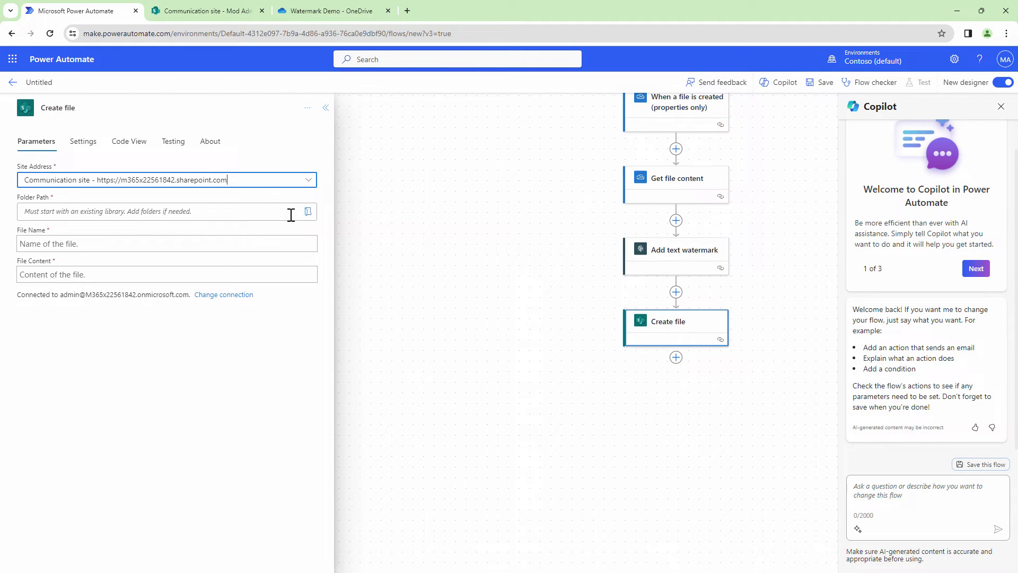
Set the Create file folder path to /Employee Files/Mod Admin.
click(308, 212)
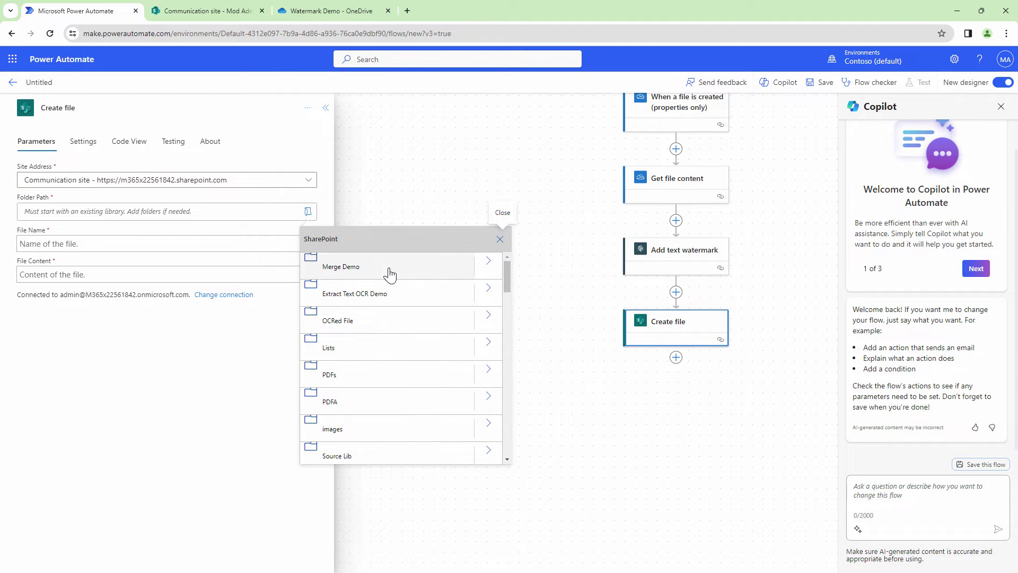
click(217, 11)
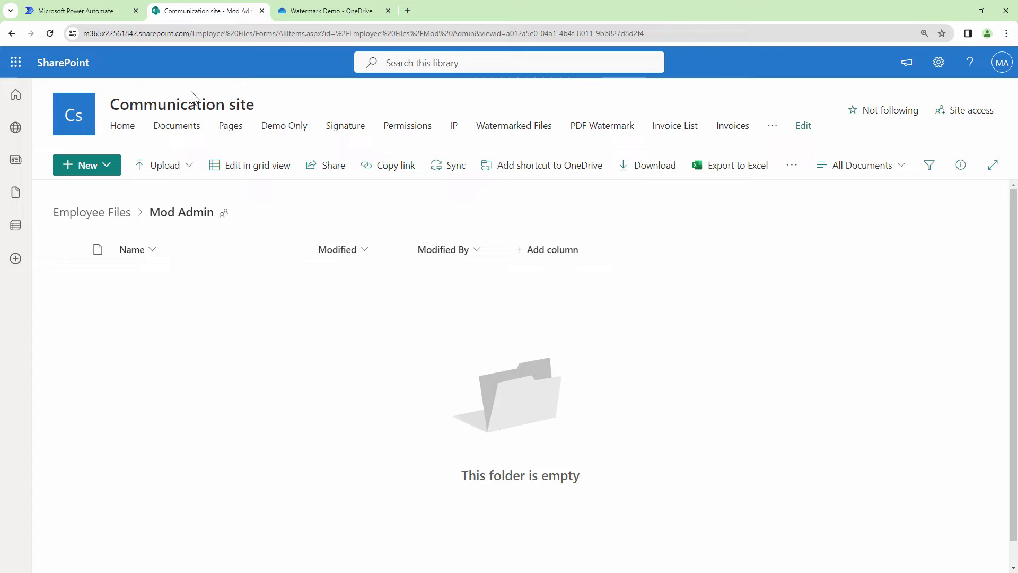
click(59, 12)
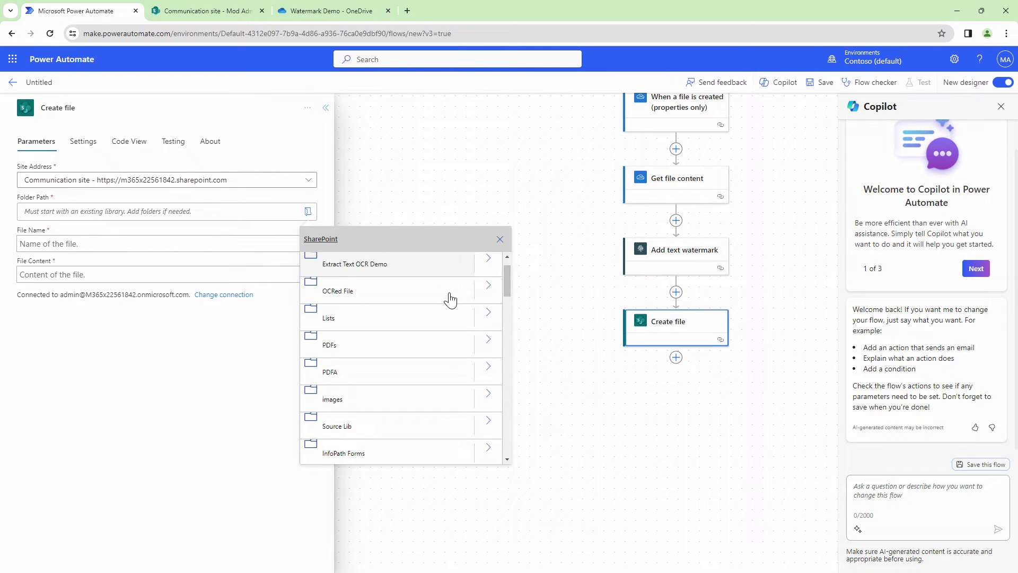
scroll(450, 300, down, 3)
scroll(450, 300, down, 3)
click(488, 399)
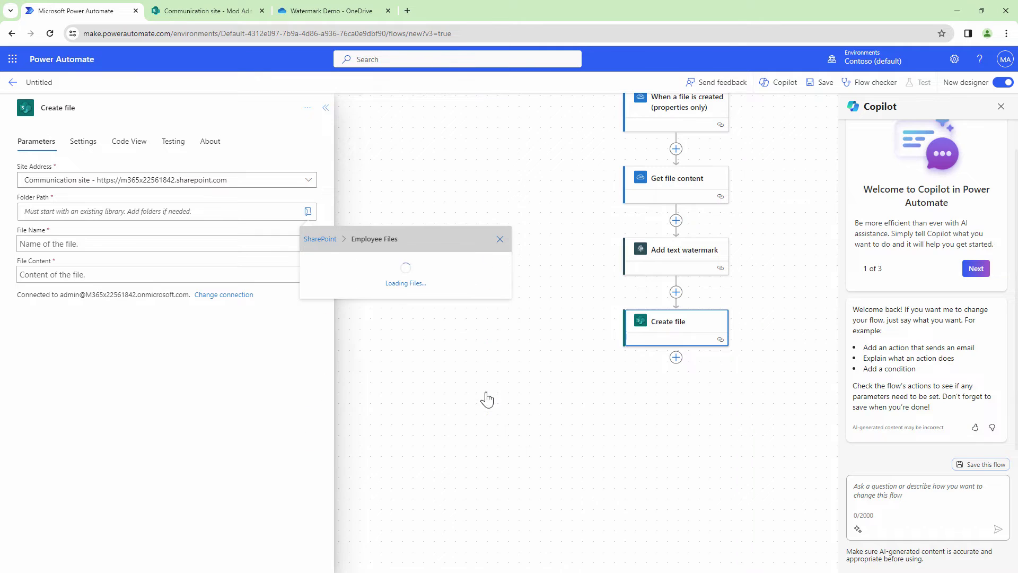
click(353, 276)
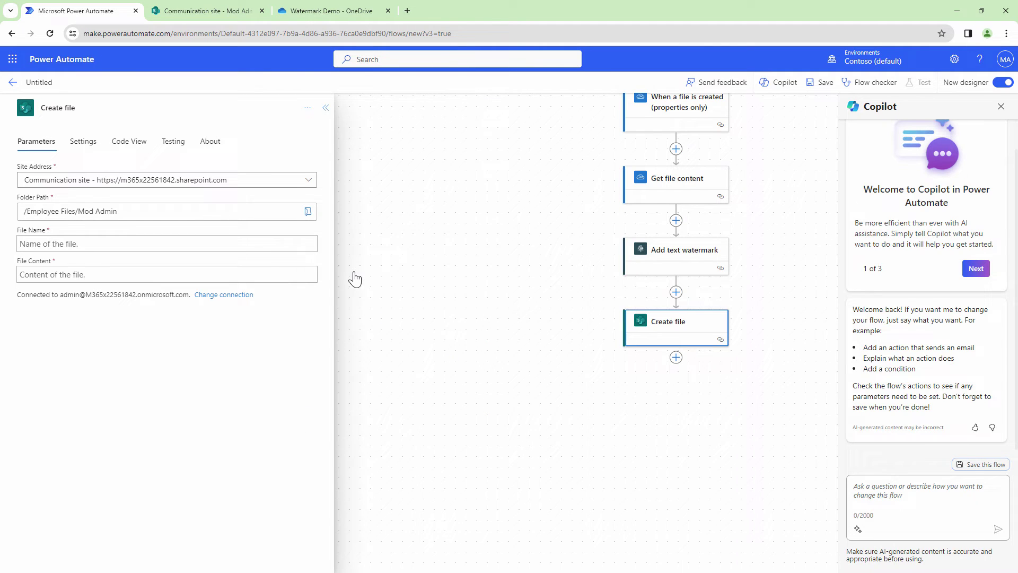
Set Create file's File Name to the trigger file's Name, replacing Base file name.
click(92, 243)
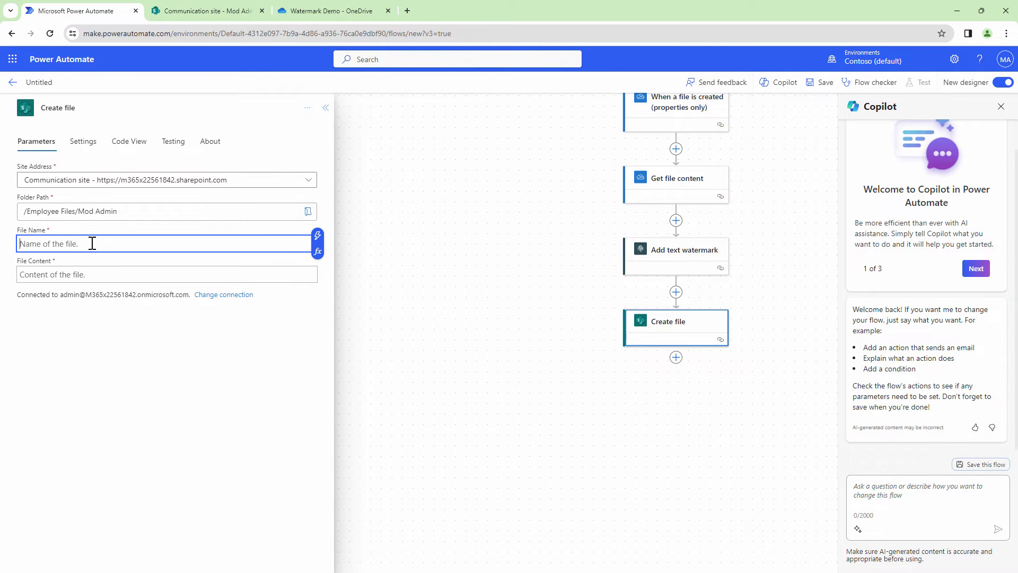
click(317, 236)
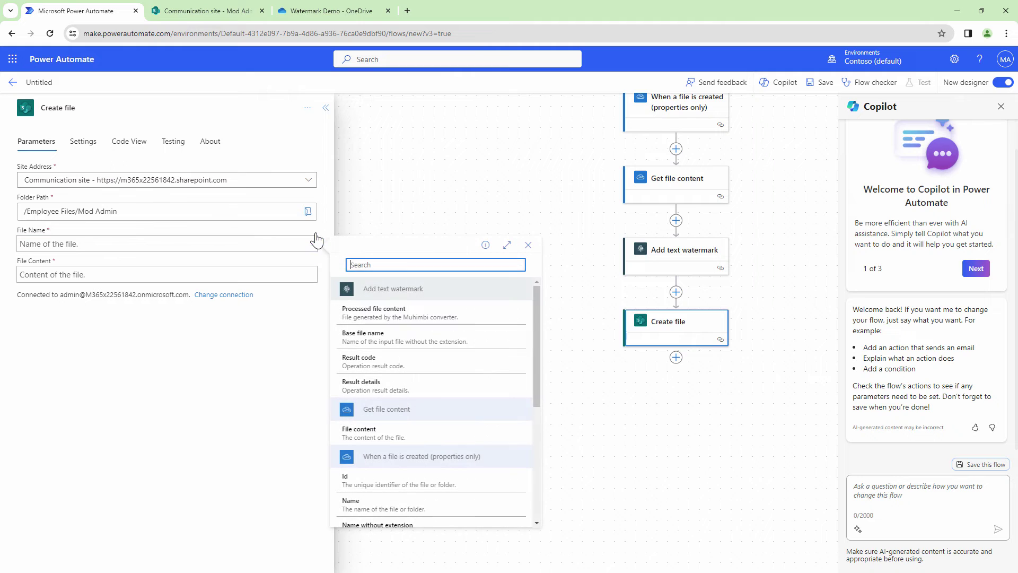
click(417, 332)
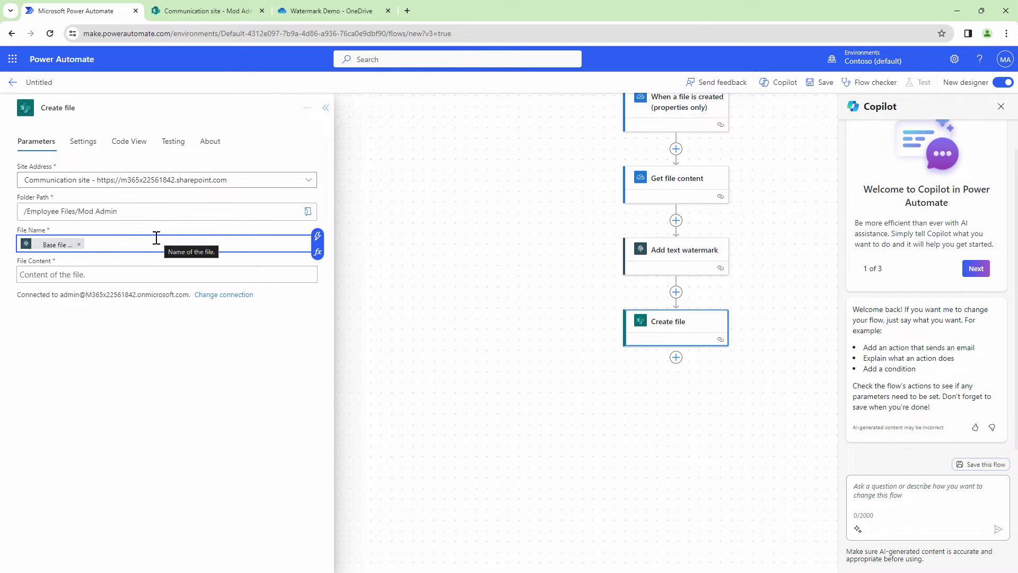
click(80, 245)
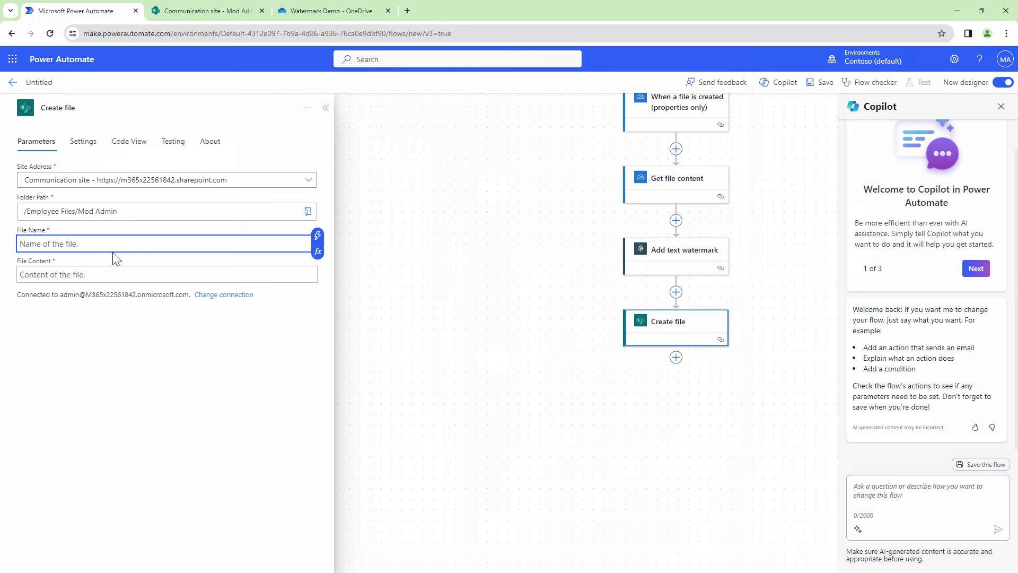
click(317, 235)
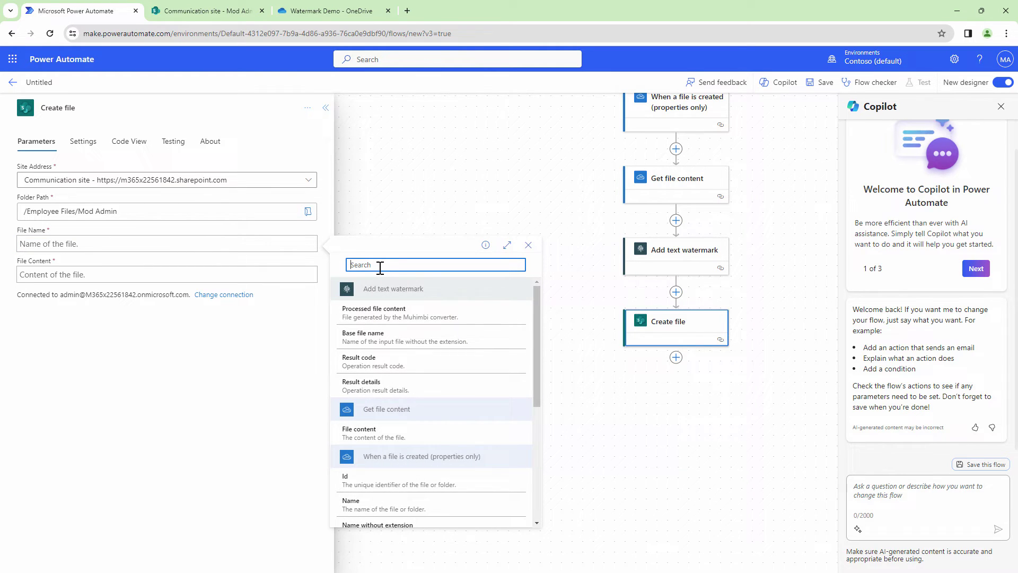
text(name)
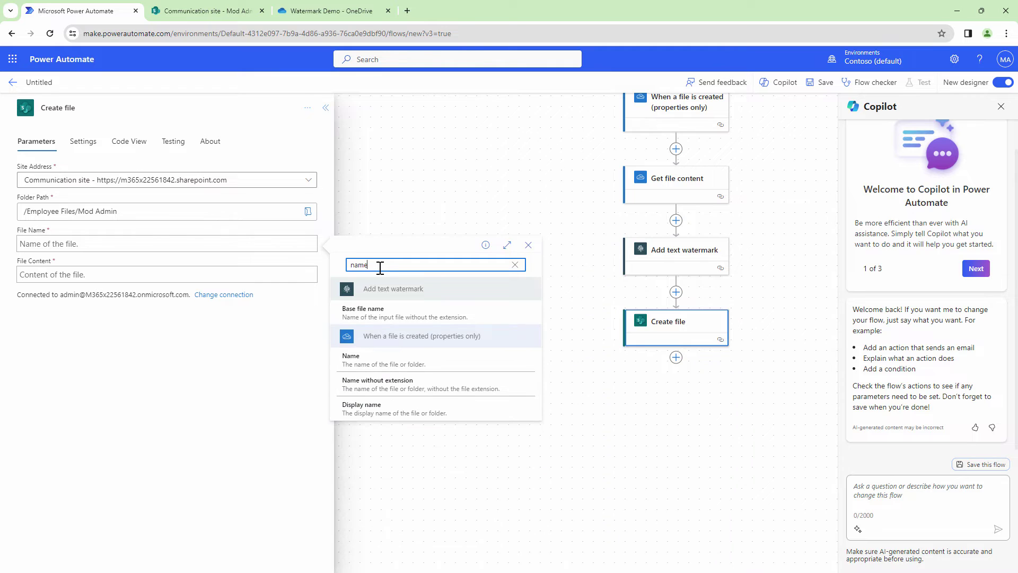
click(414, 365)
Set File Content to the watermark step's Processed file content.
click(158, 271)
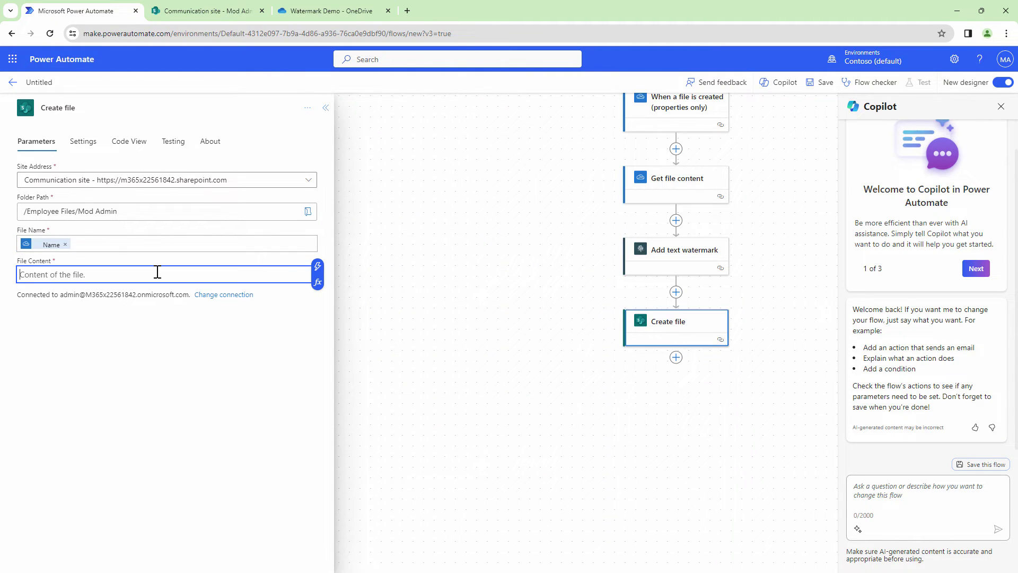
click(318, 282)
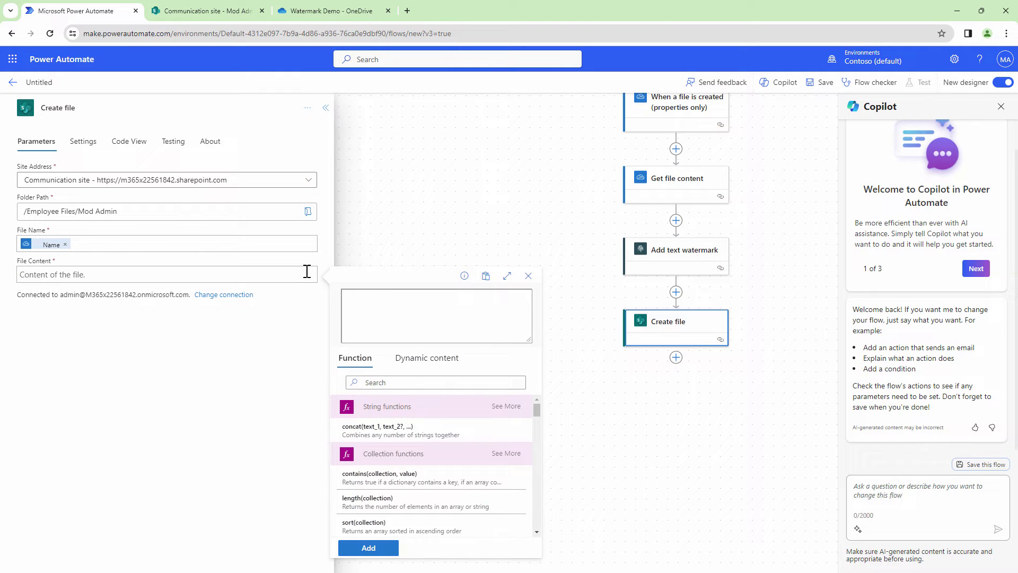
click(307, 271)
click(318, 266)
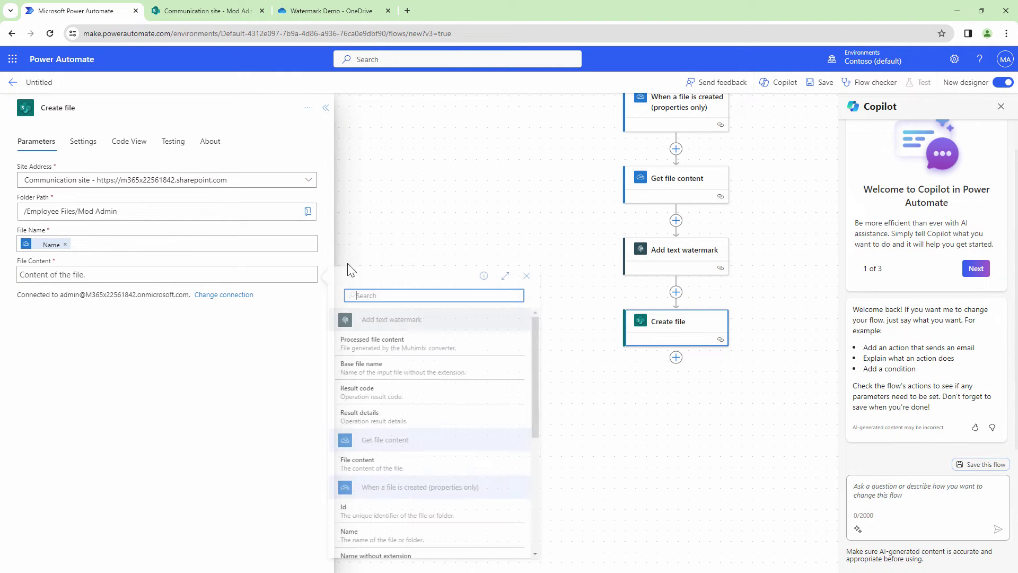
click(405, 349)
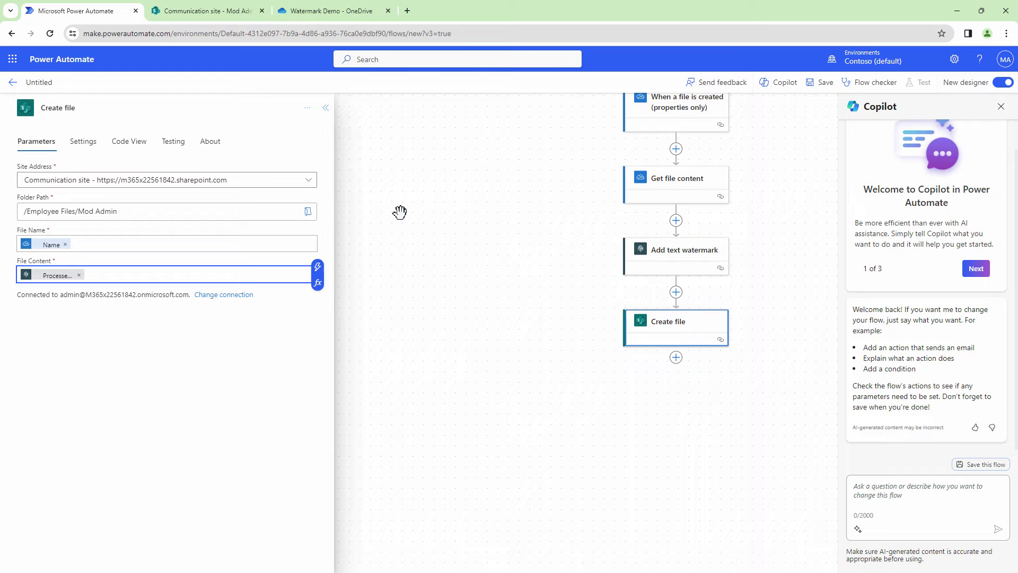
Rename the flow to 'Confidential Watermark' and save it.
click(51, 83)
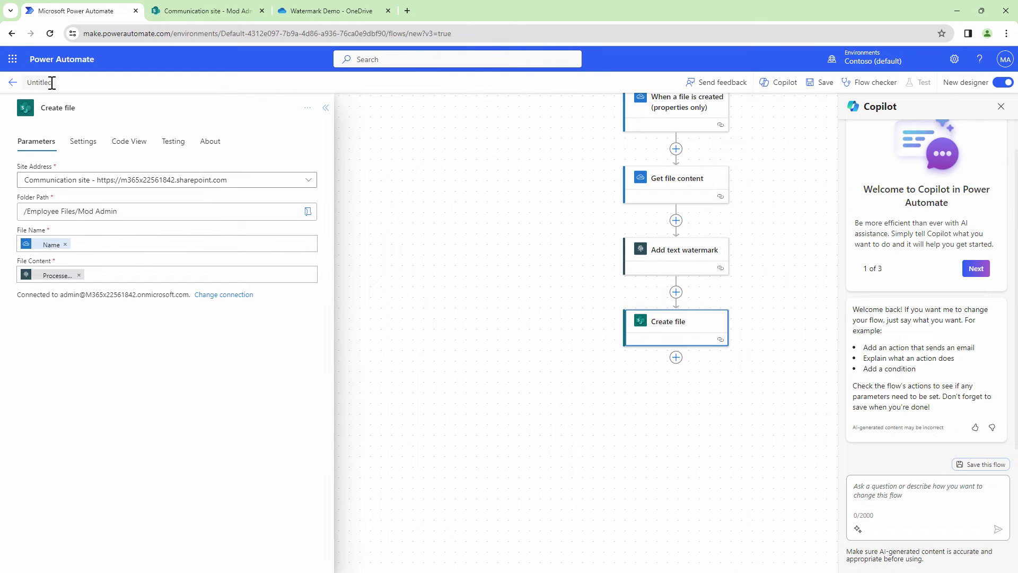
text(Confident)
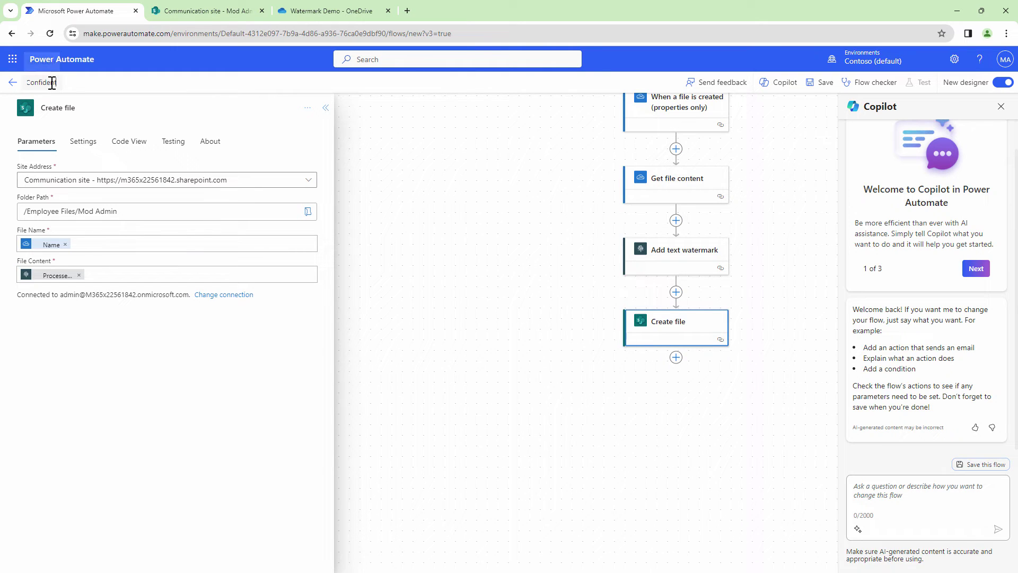
text(ial Watermark)
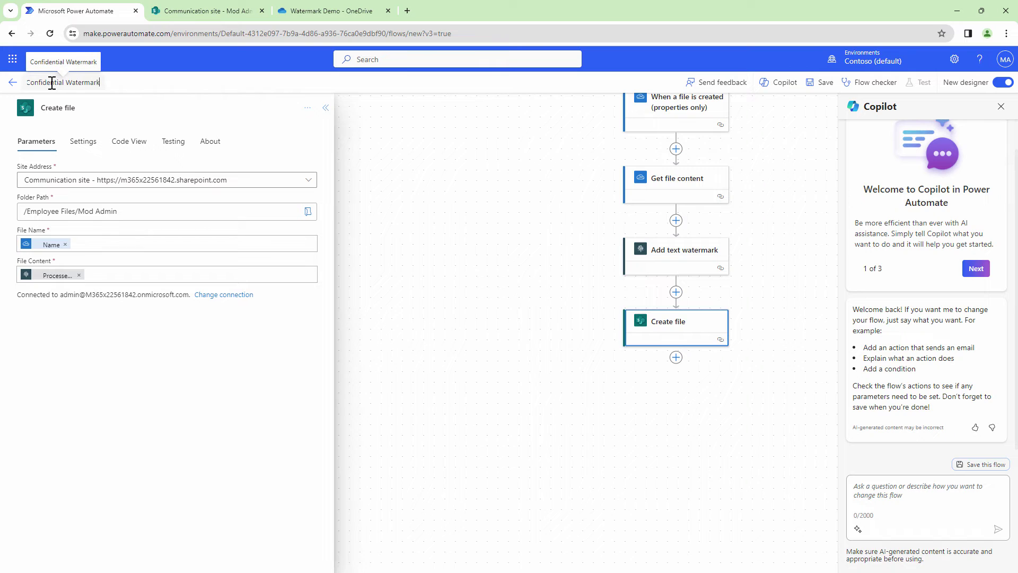
click(819, 87)
Start a manual test run that waits for the trigger.
click(921, 82)
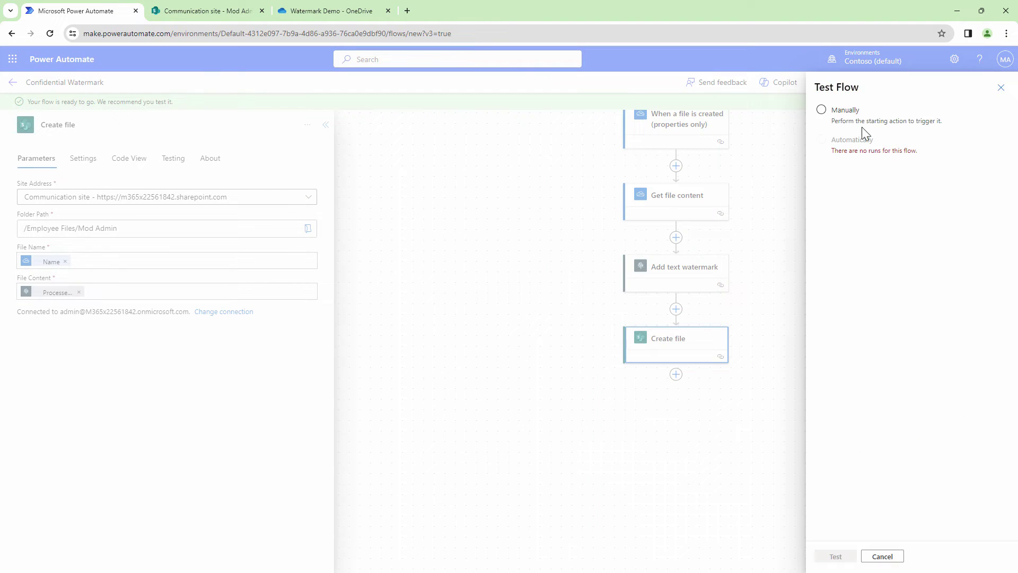
click(861, 126)
click(835, 556)
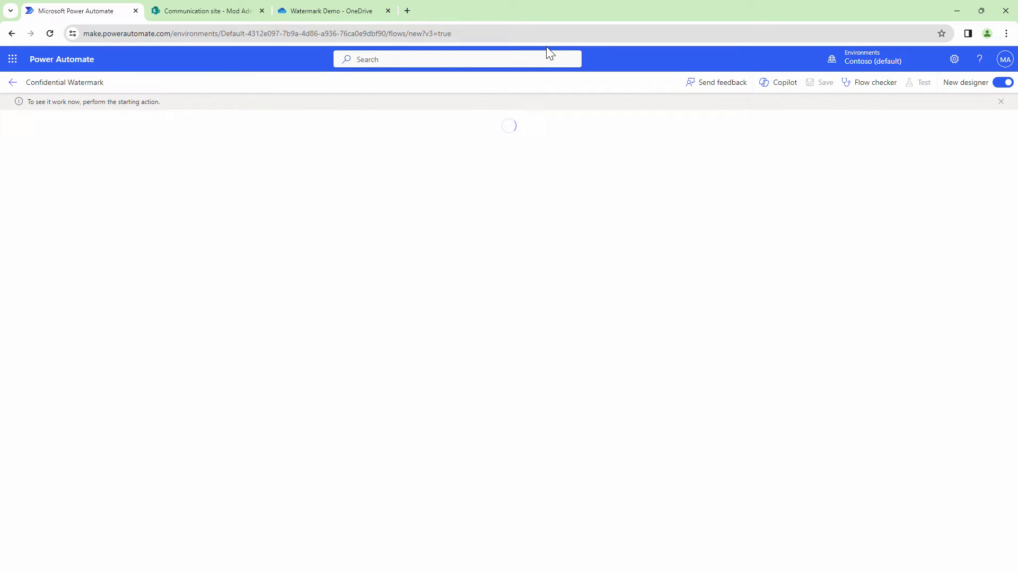
Drop Contrat of contracts.pdf into OneDrive's Watermark Demo folder and return to the test run.
click(307, 16)
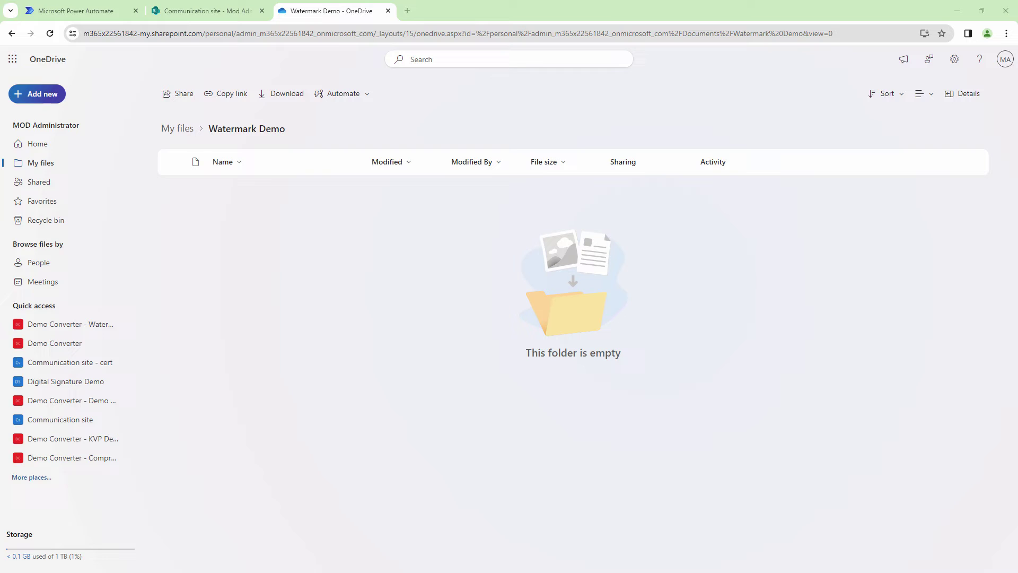
drag(0, 190, 259, 189)
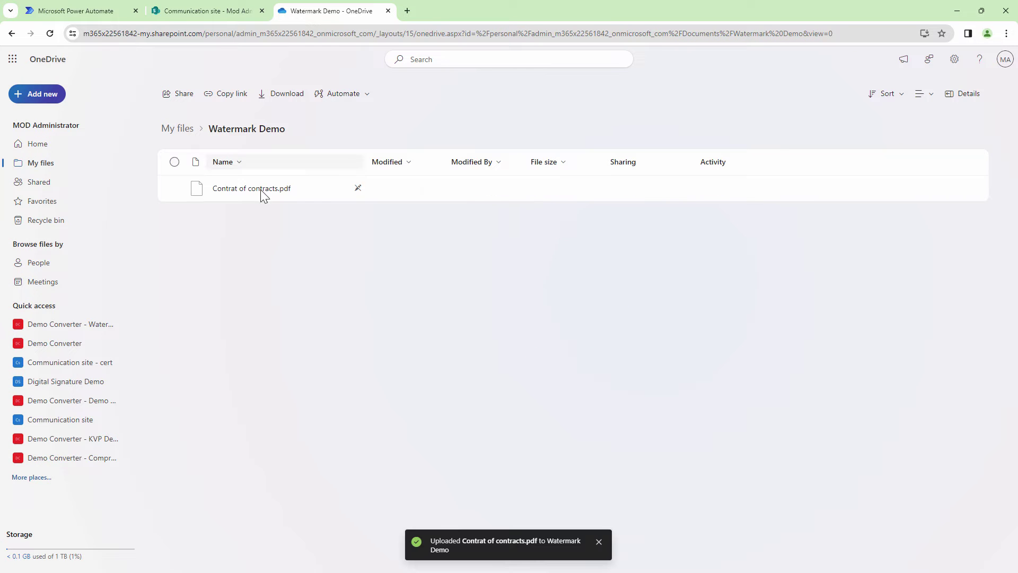
click(55, 9)
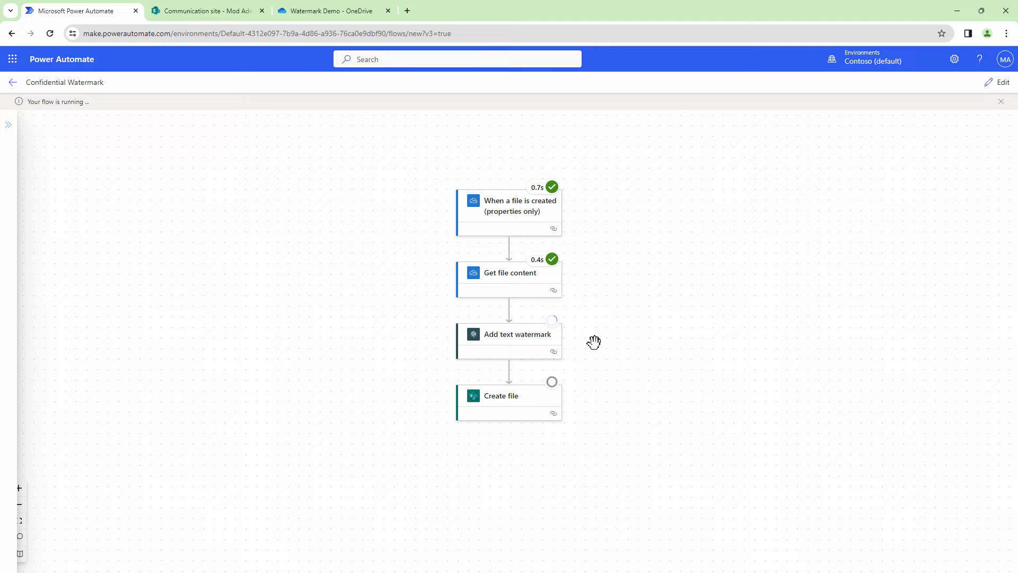
Refresh the Mod Admin folder and open Contrat of contracts.pdf in the browser.
click(222, 14)
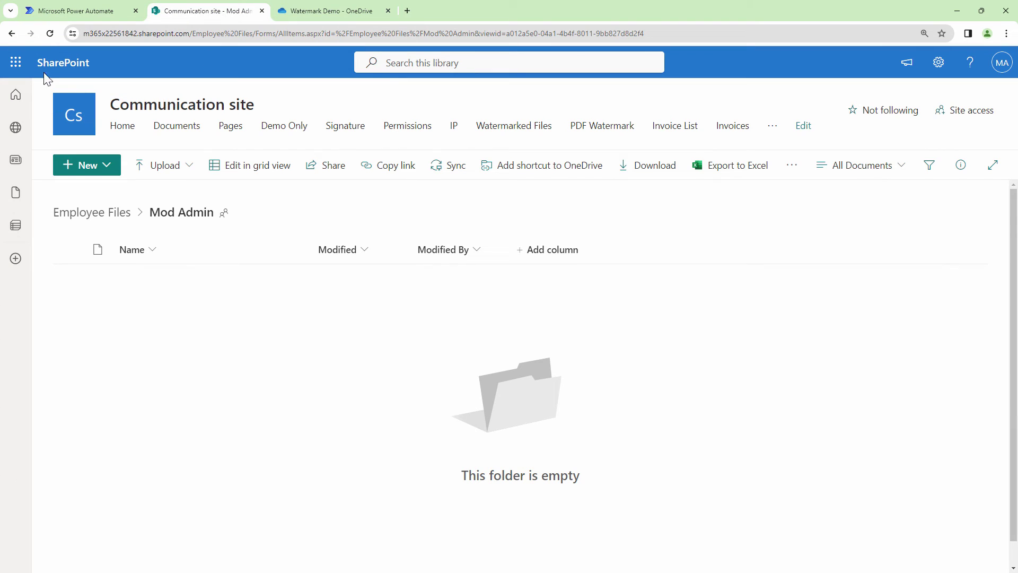
click(50, 34)
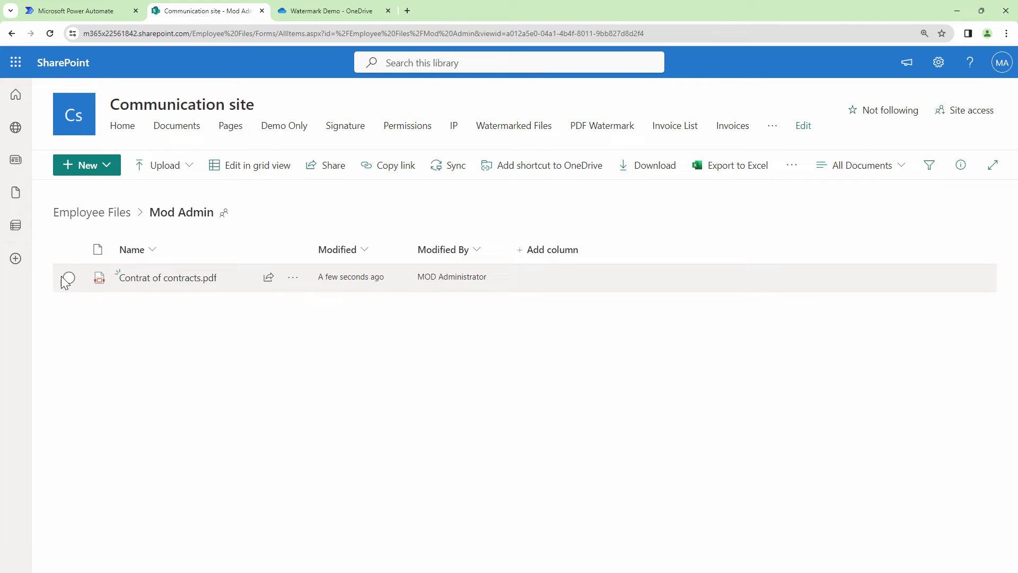
click(293, 278)
mouse_move(390, 68)
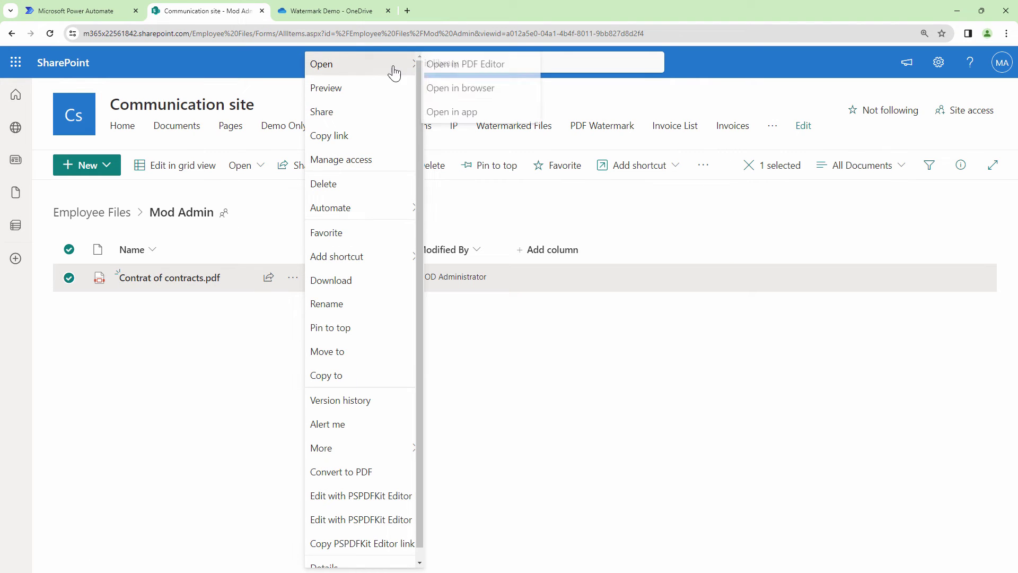
click(472, 92)
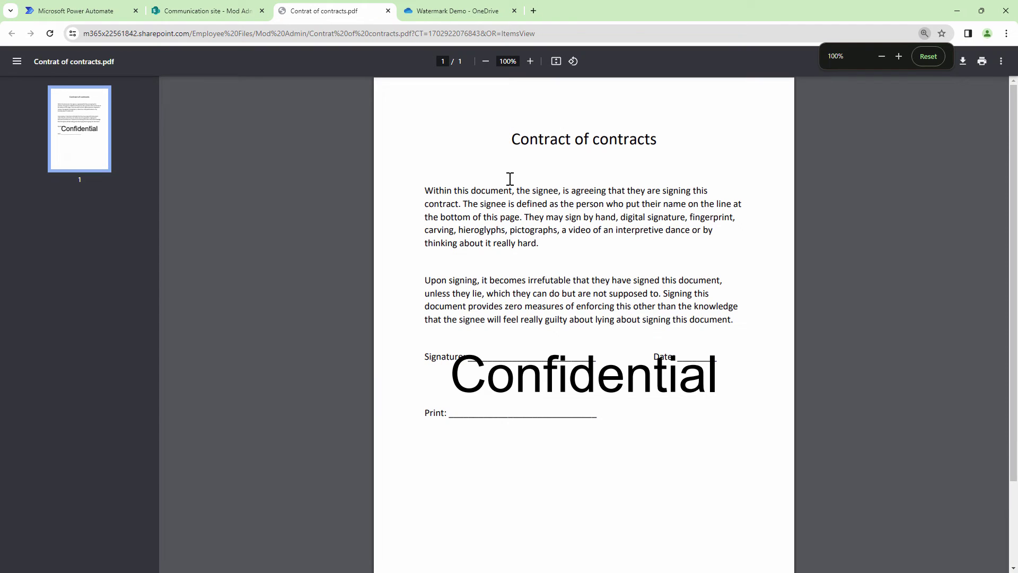
Select the Confidential watermark text on the contract page, then return to Power Automate.
drag(490, 369, 708, 374)
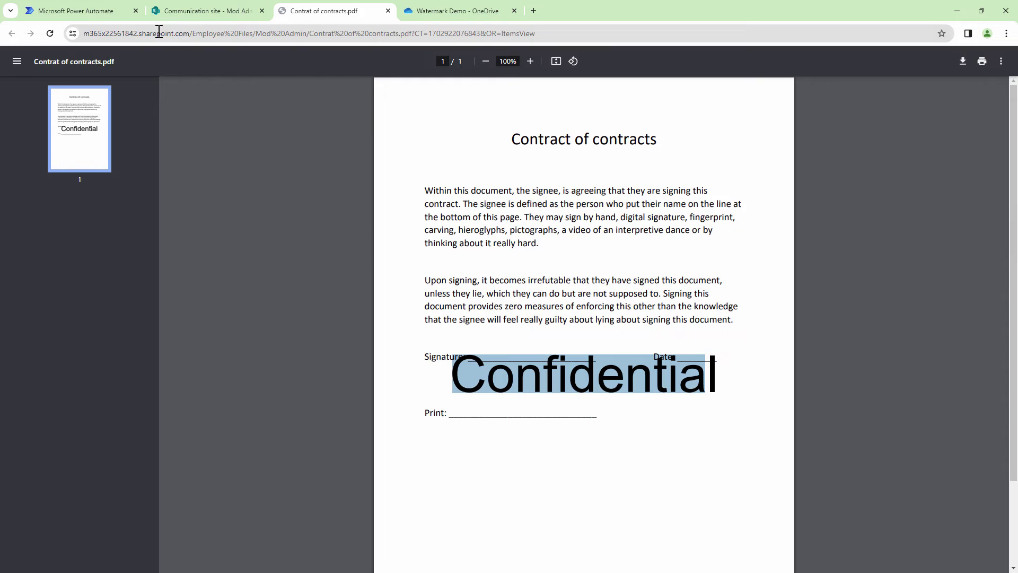
click(102, 16)
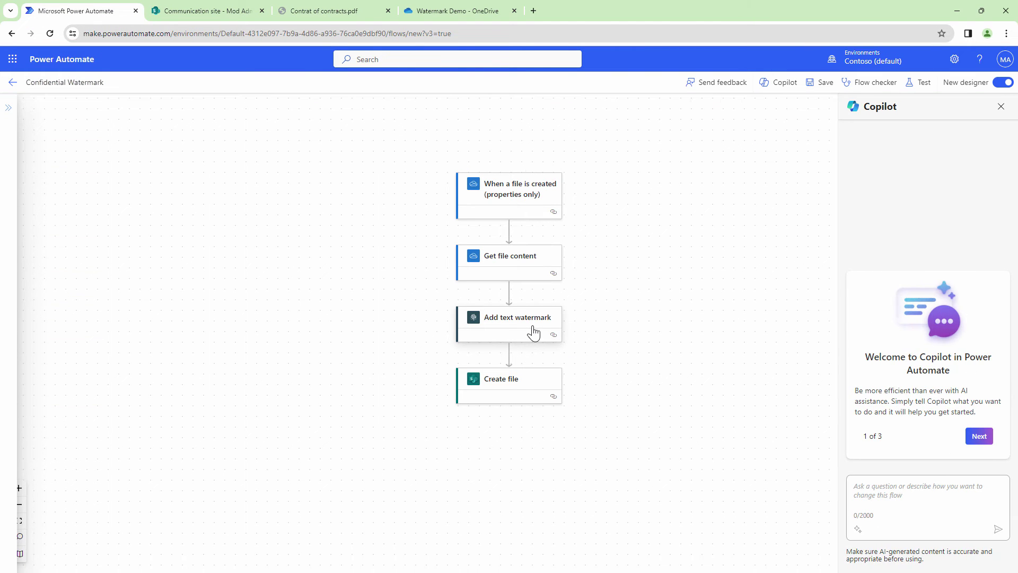
Show all advanced parameters of the Add text watermark step and begin a negative Rotation value.
click(532, 332)
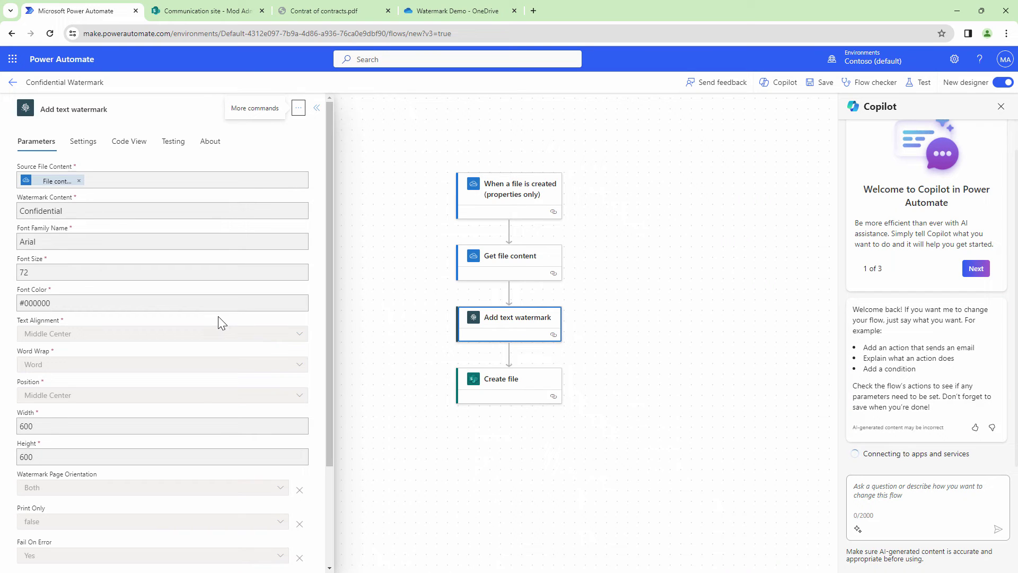
scroll(234, 402, down, 2)
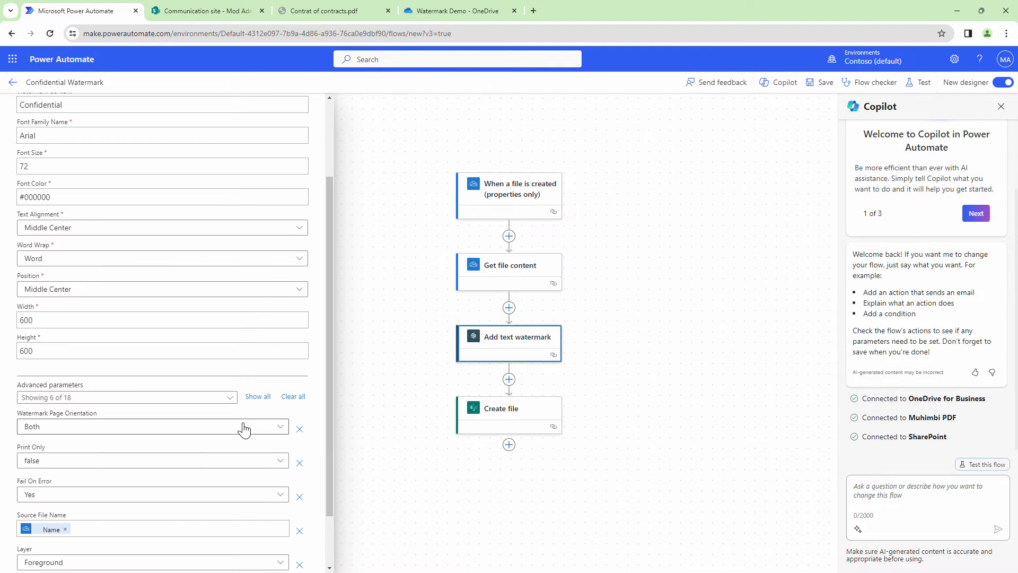
scroll(238, 381, up, 2)
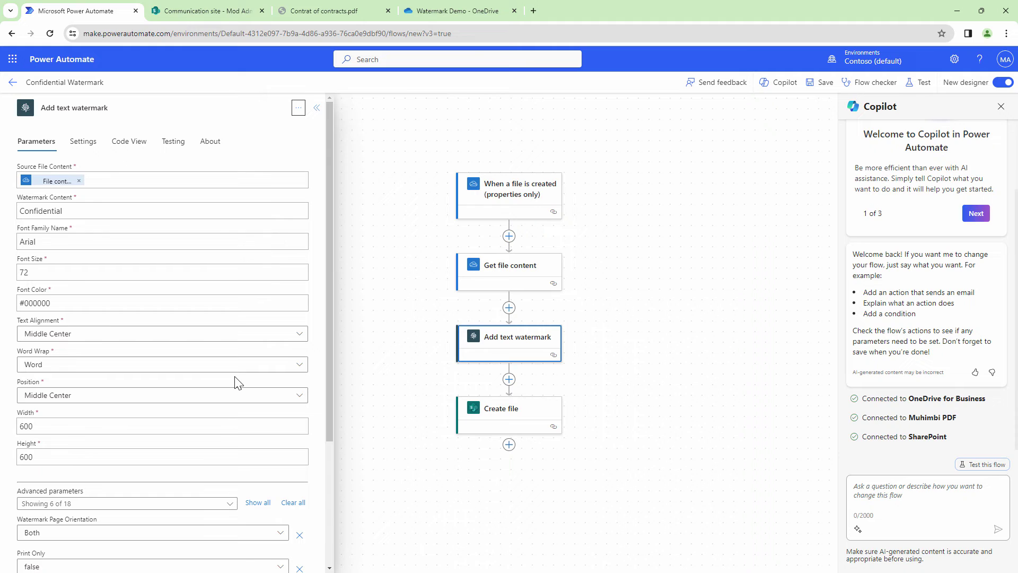
scroll(238, 384, down, 3)
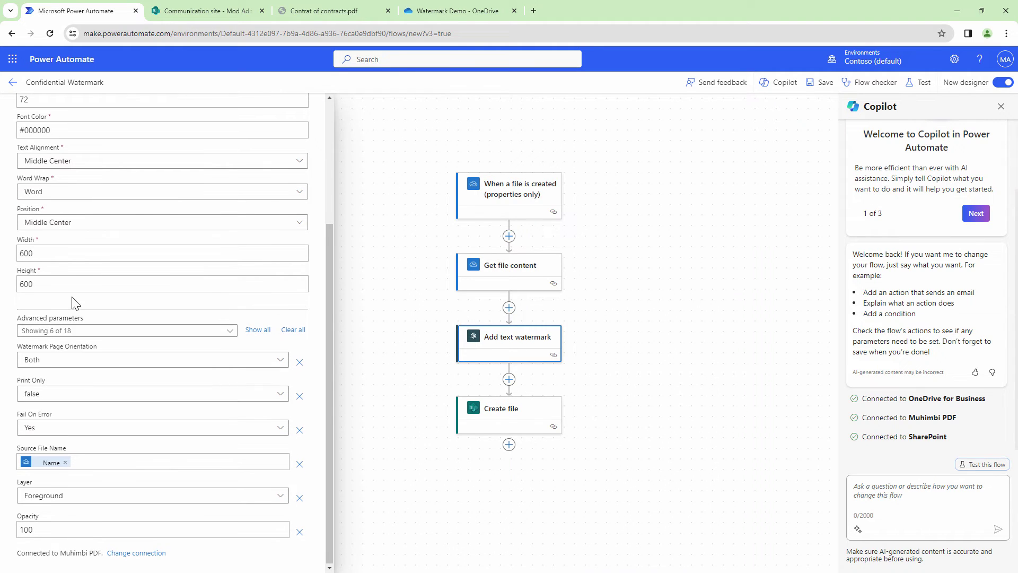
scroll(74, 299, up, 2)
scroll(233, 358, down, 2)
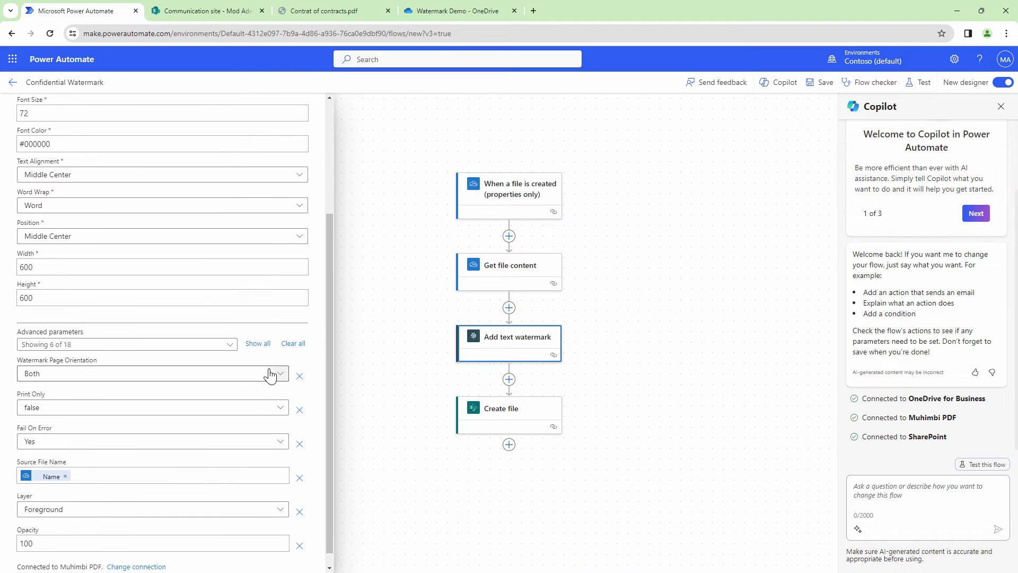
click(257, 344)
scroll(234, 391, down, 7)
click(49, 494)
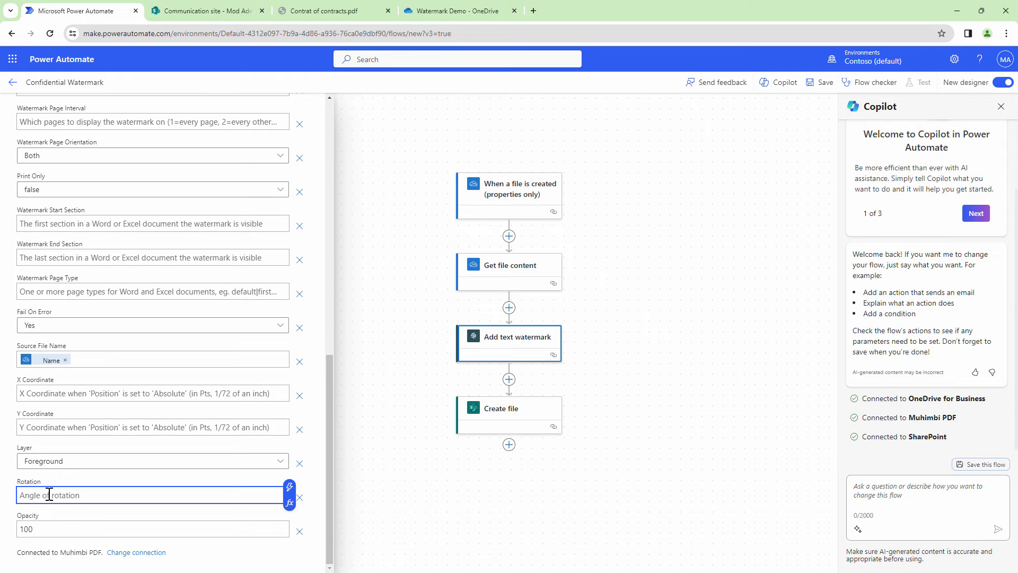
text(-45)
scroll(141, 321, up, 2)
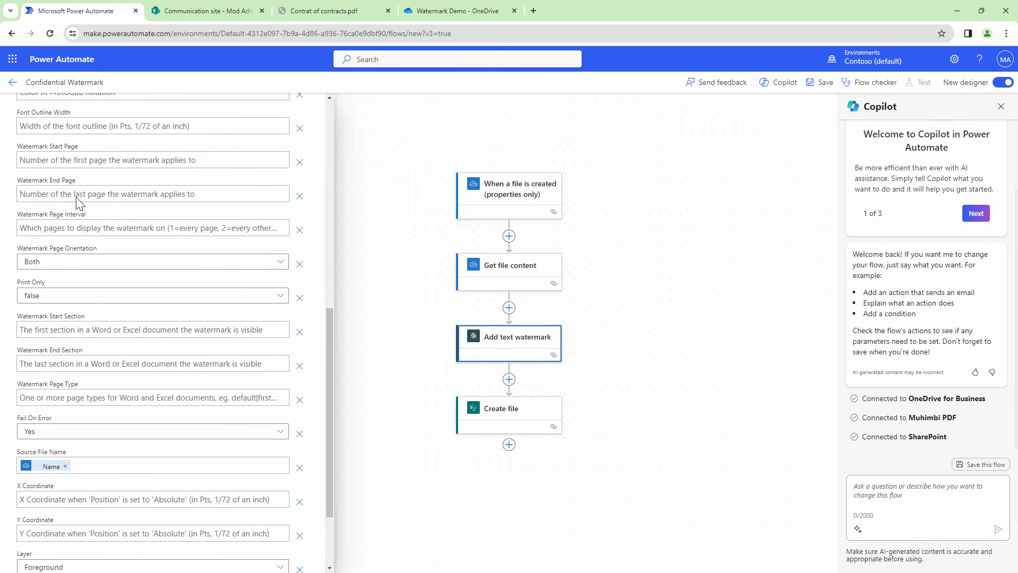
scroll(85, 435, up, 3)
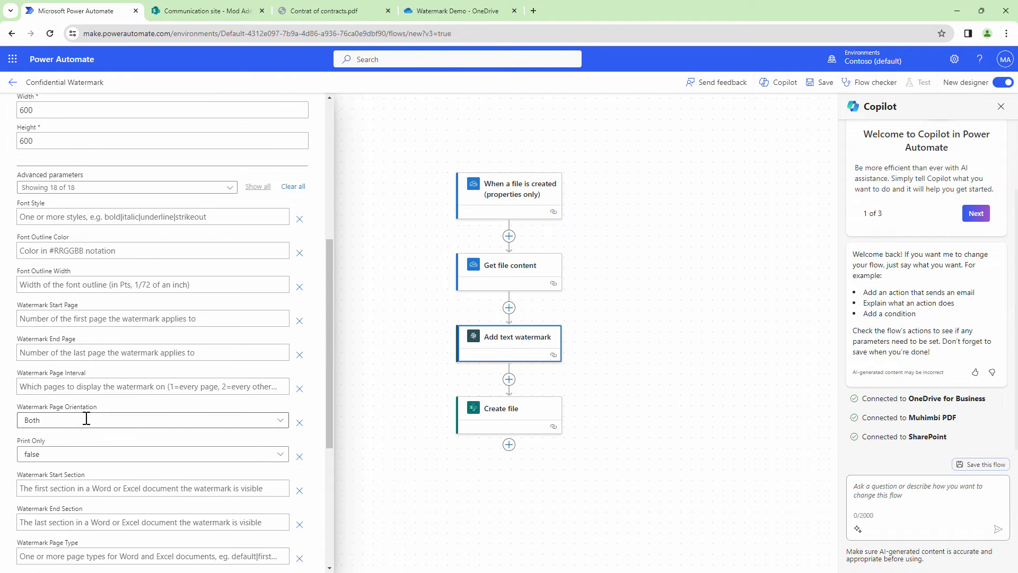
scroll(88, 419, down, 5)
scroll(90, 420, up, 3)
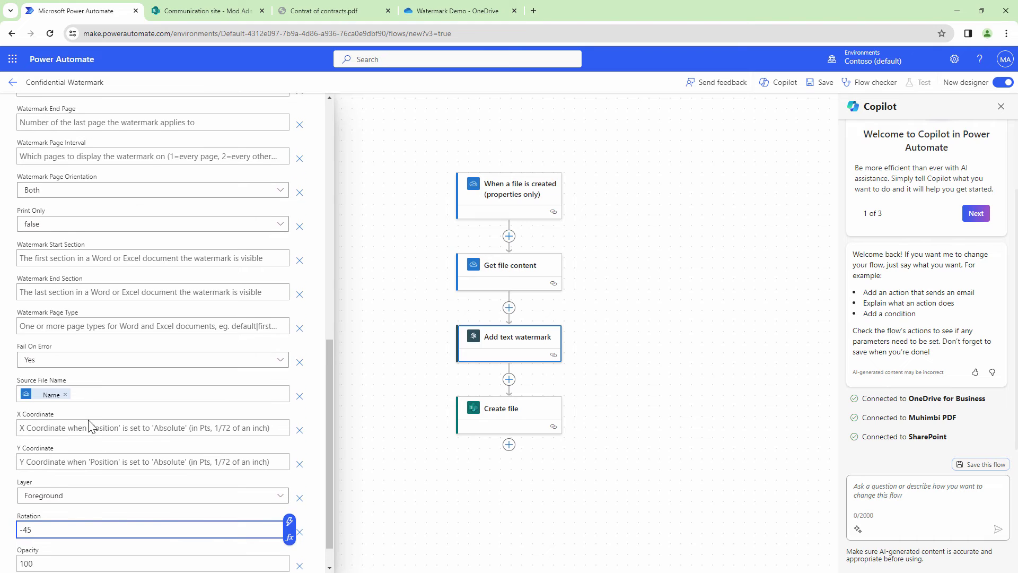
scroll(90, 420, up, 3)
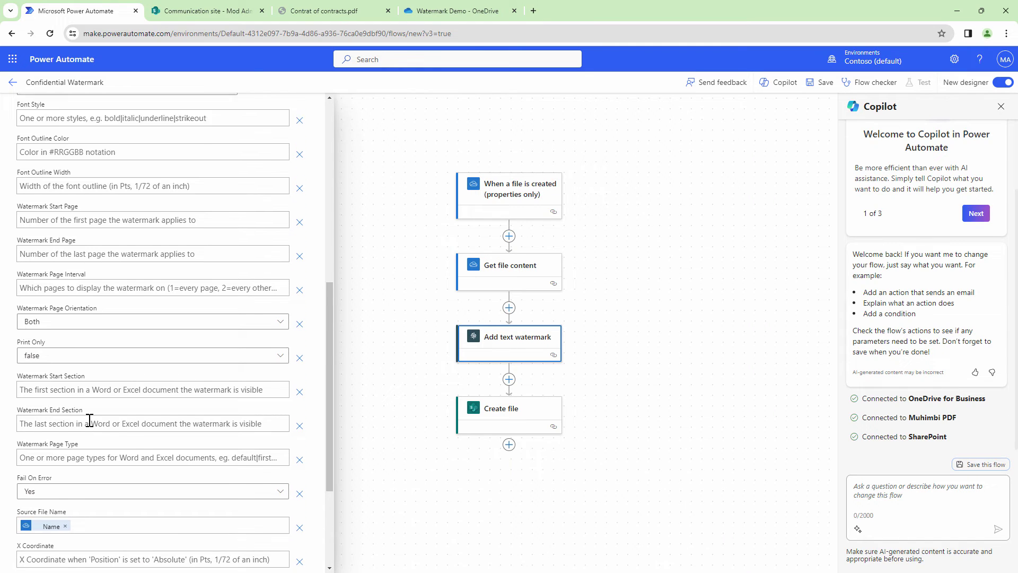
Change Opacity from 100 to 50, set Layer to Background, and save the flow.
key(ctrl+f)
text(opac)
drag(35, 525, 13, 523)
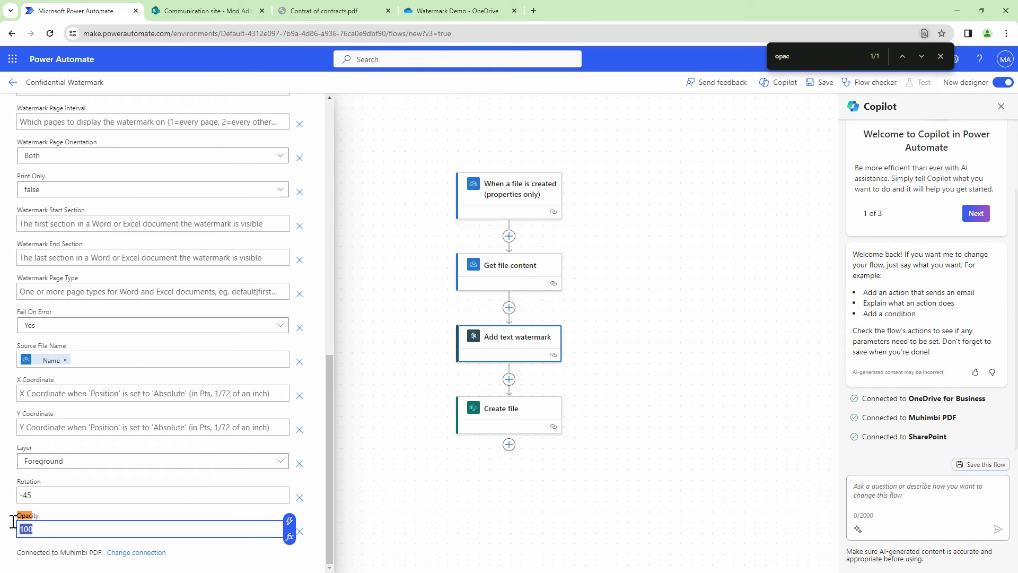
text(50)
click(136, 461)
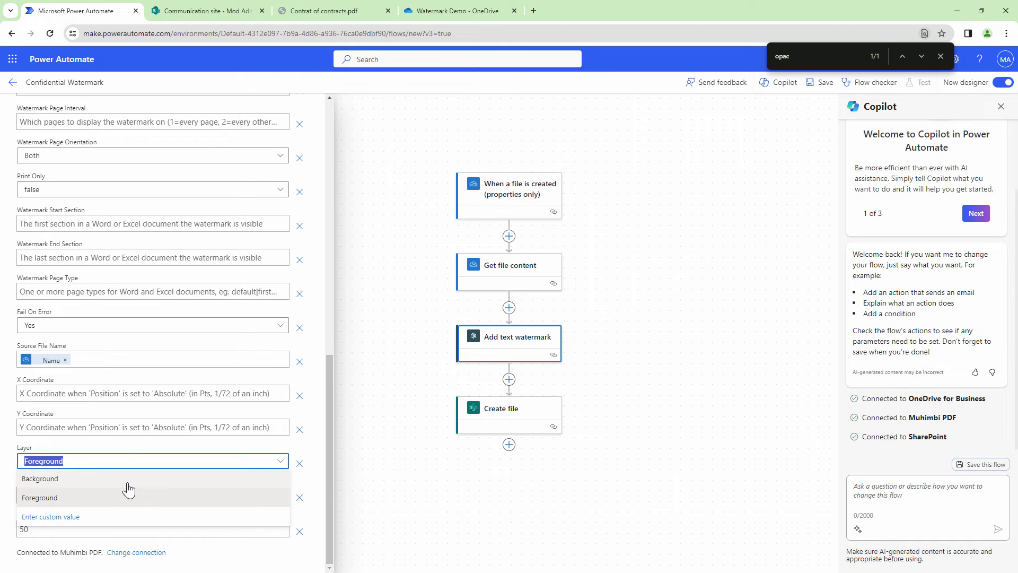
click(127, 482)
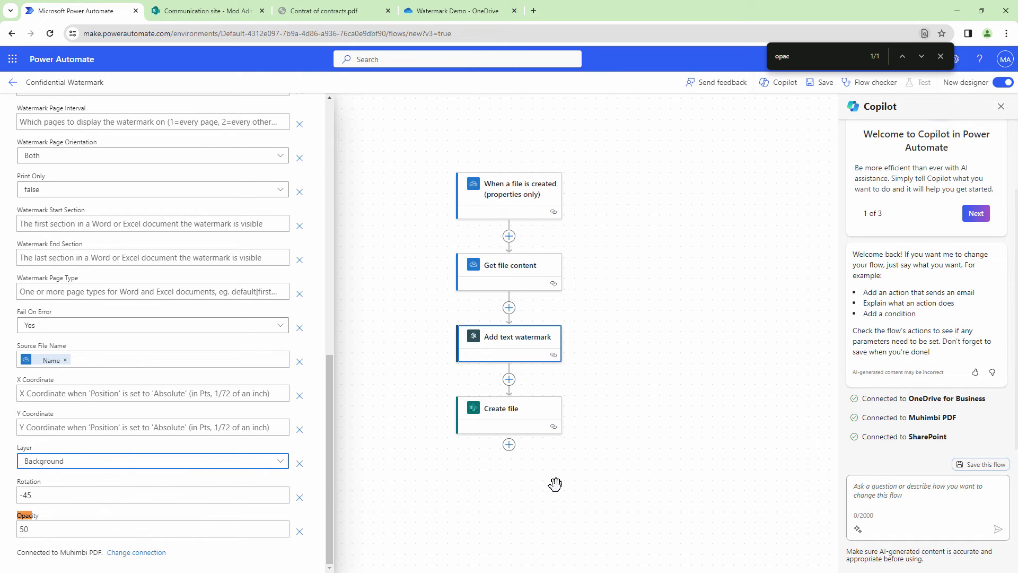
click(823, 84)
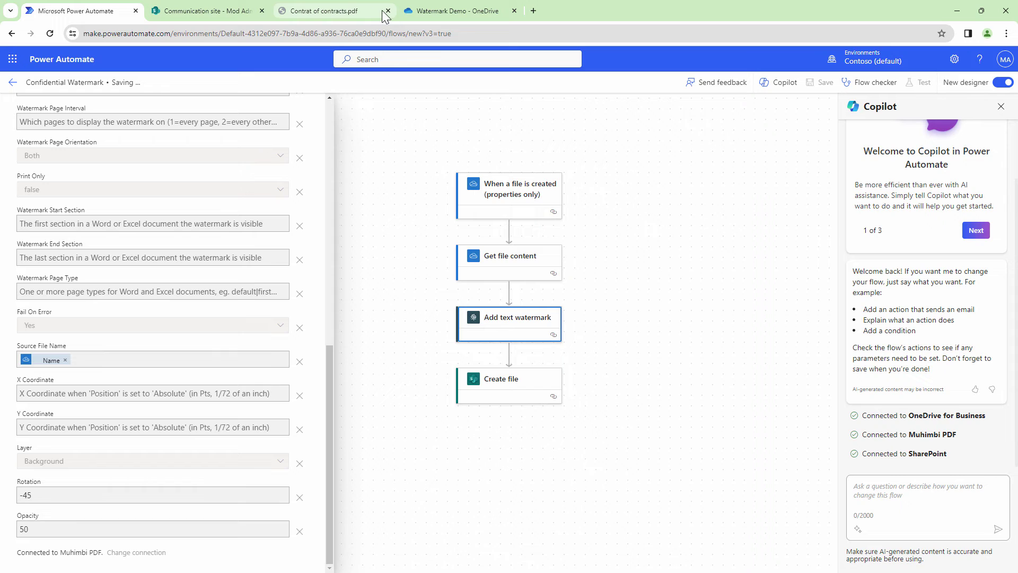
Close the contract PDF tab and start an automatic test run of the flow.
click(388, 10)
click(328, 11)
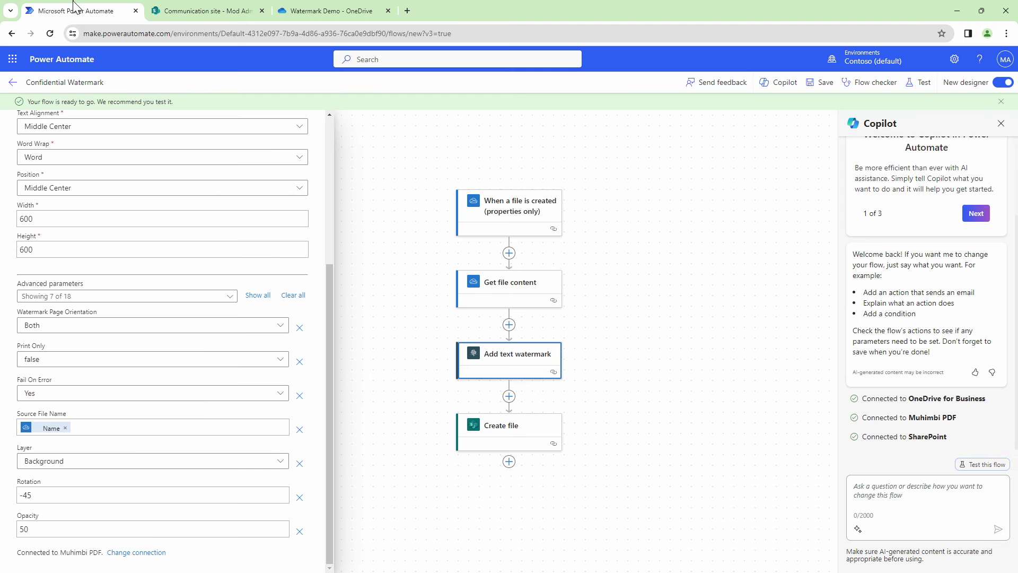
click(77, 9)
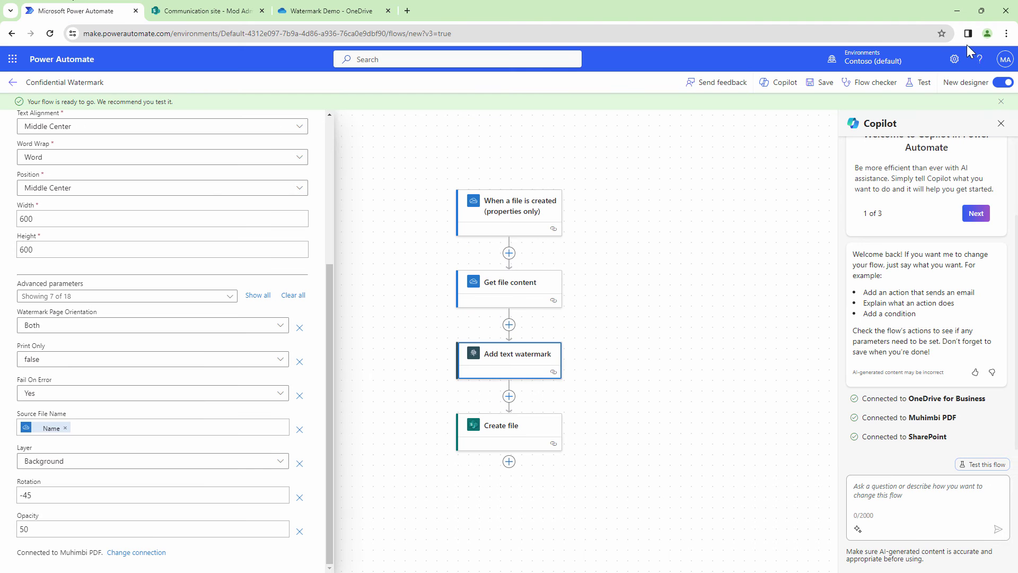
click(922, 85)
click(834, 555)
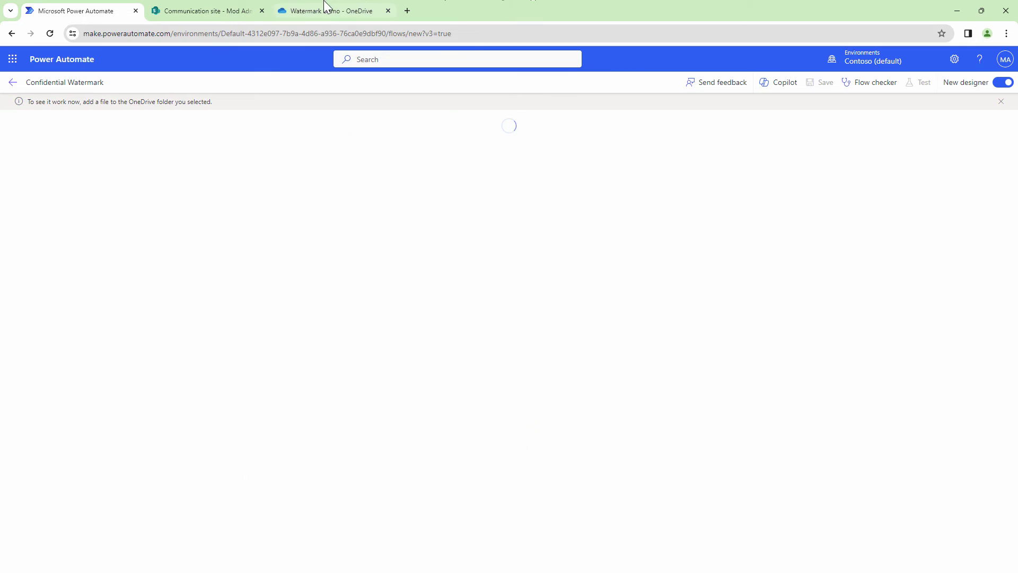
Upload the Excel, Word, PowerPoint and PDF test files into the Watermark Demo folder.
click(326, 7)
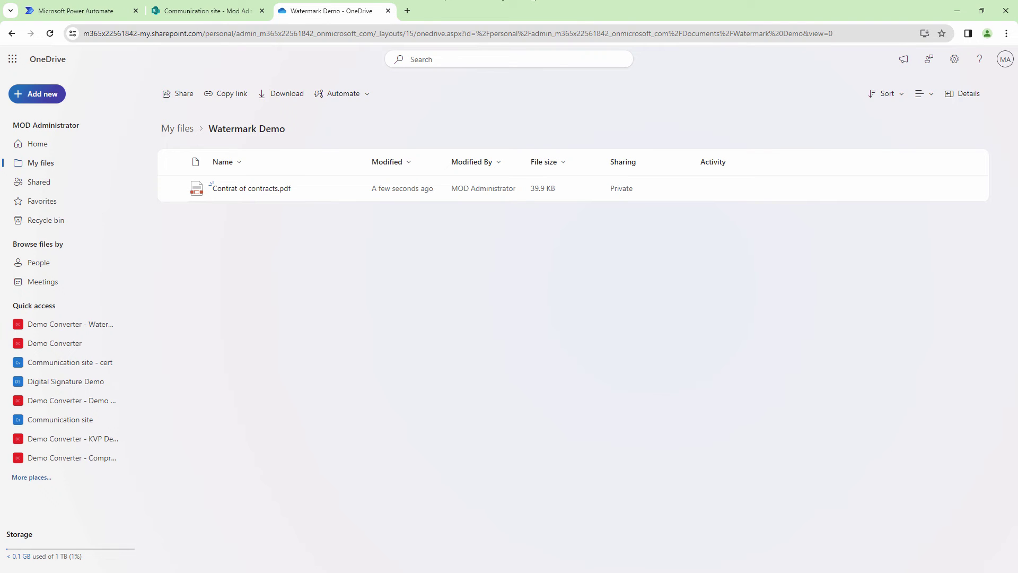
drag(304, 240, 304, 240)
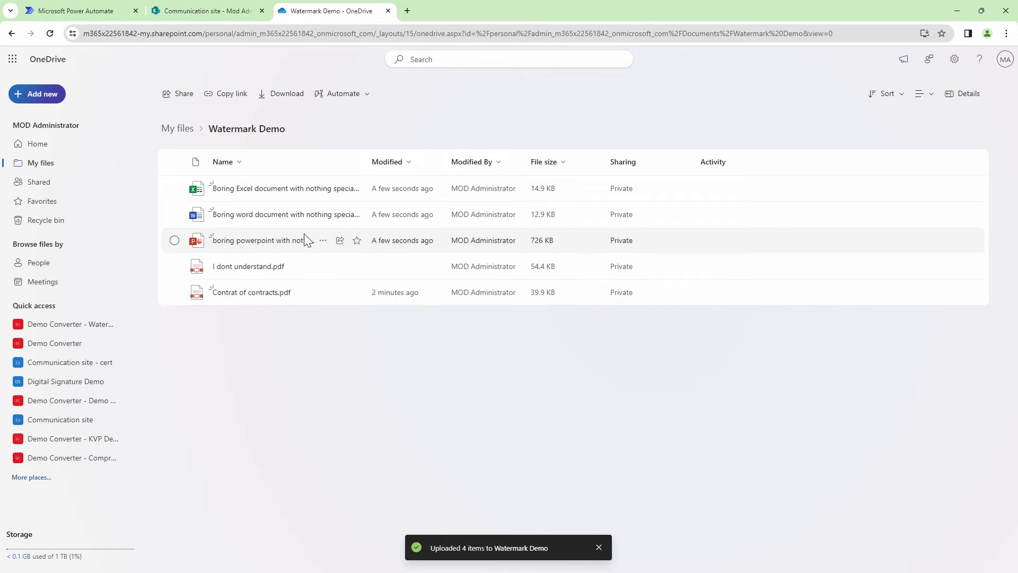
click(77, 11)
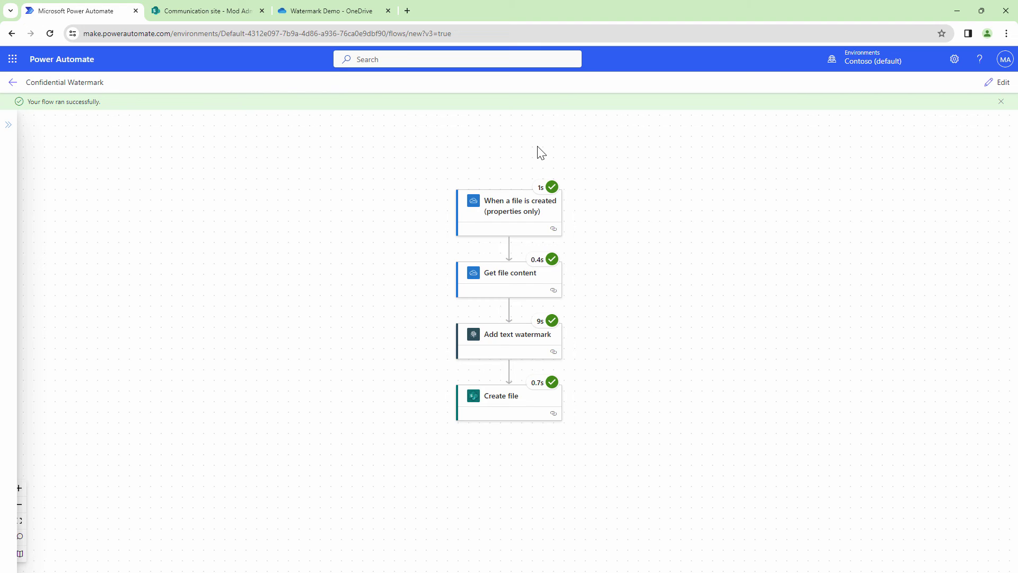
Go back to the Confidential Watermark details page to see its five succeeded runs.
click(15, 82)
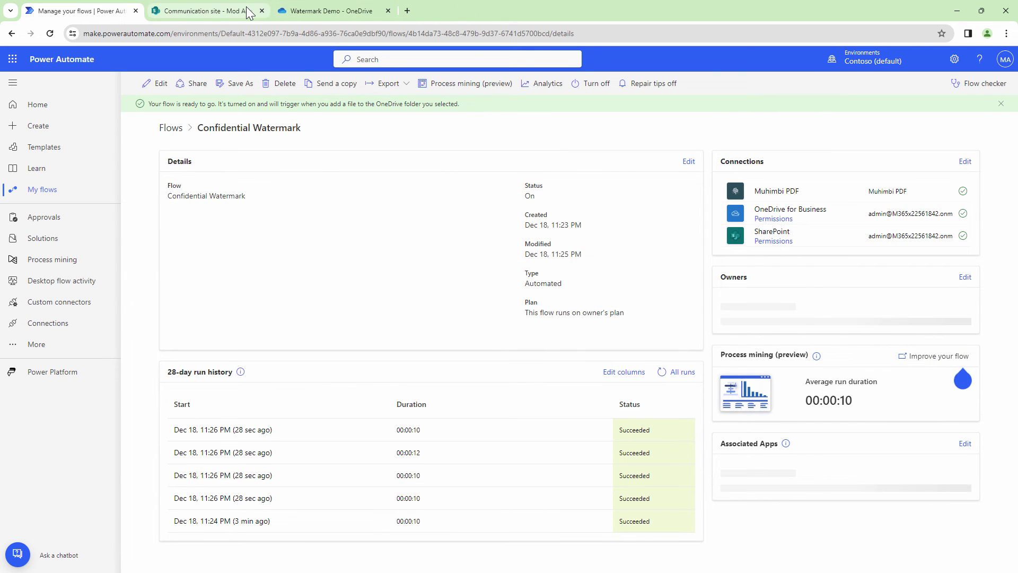
Reload Employee Files and check page 4 of I dont understand.pdf for the watermark.
click(212, 10)
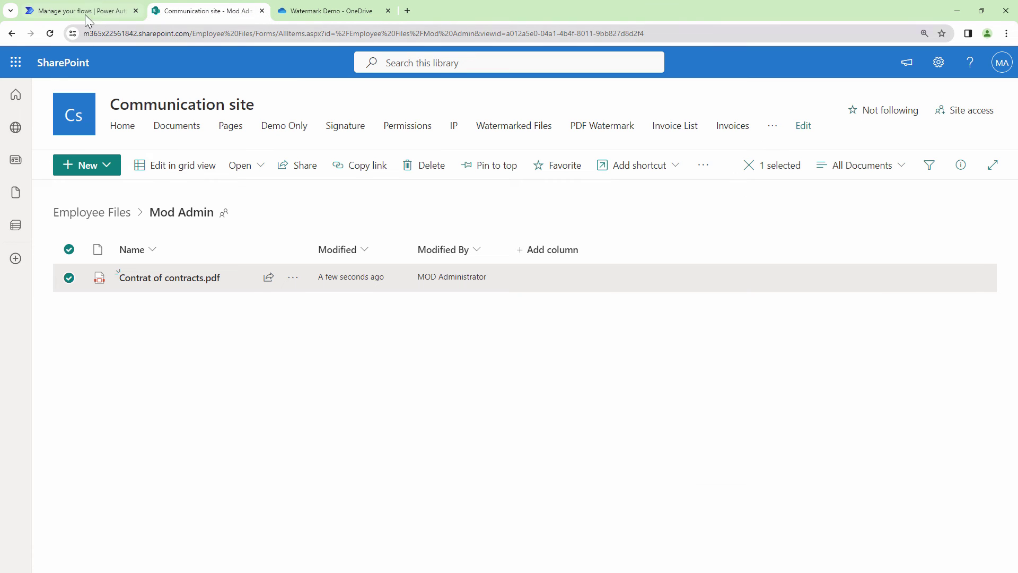
click(50, 34)
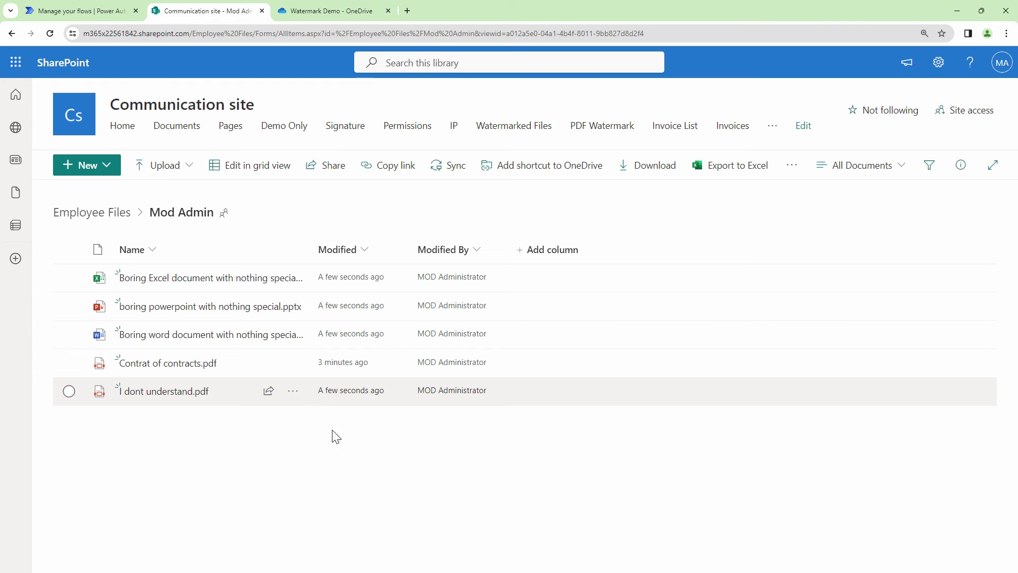
click(297, 394)
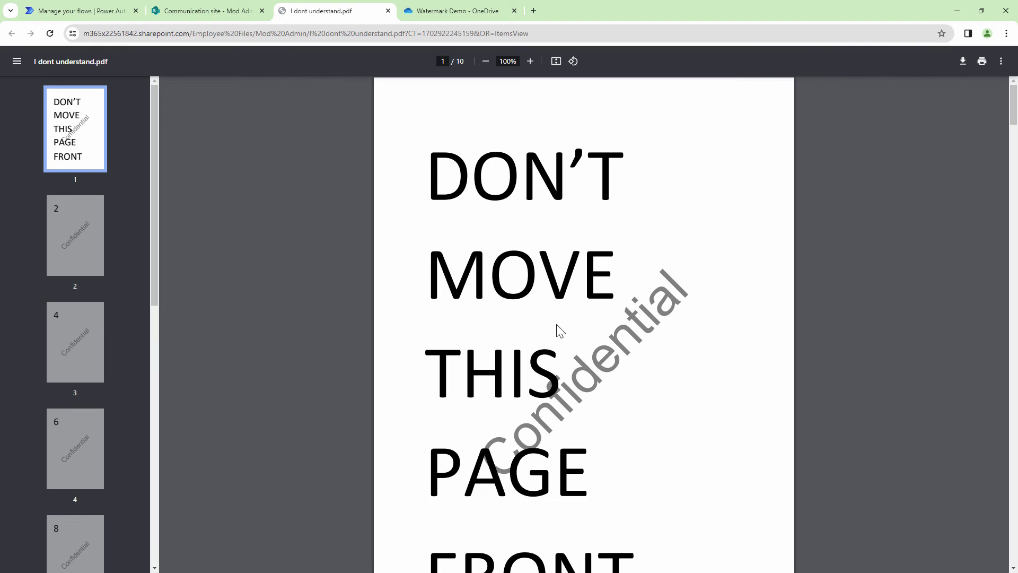
scroll(85, 239, down, 5)
click(78, 199)
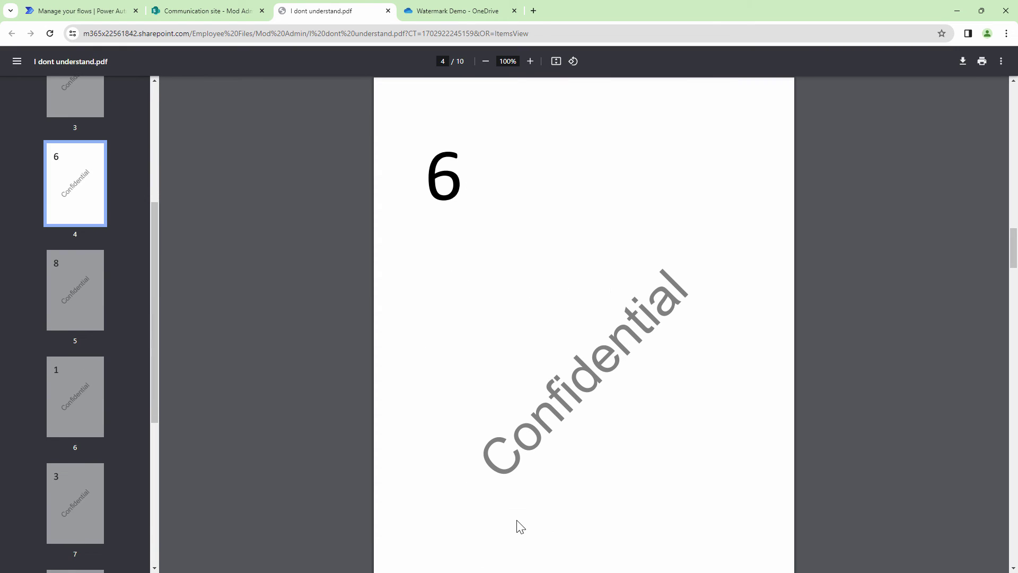
click(209, 15)
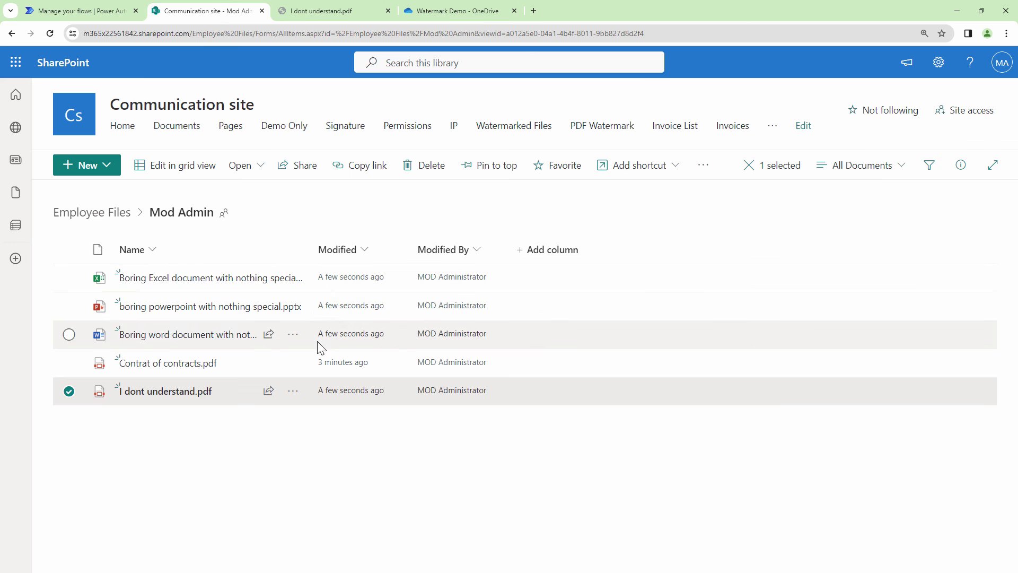
Open the copied Word document in the desktop Word app.
click(293, 338)
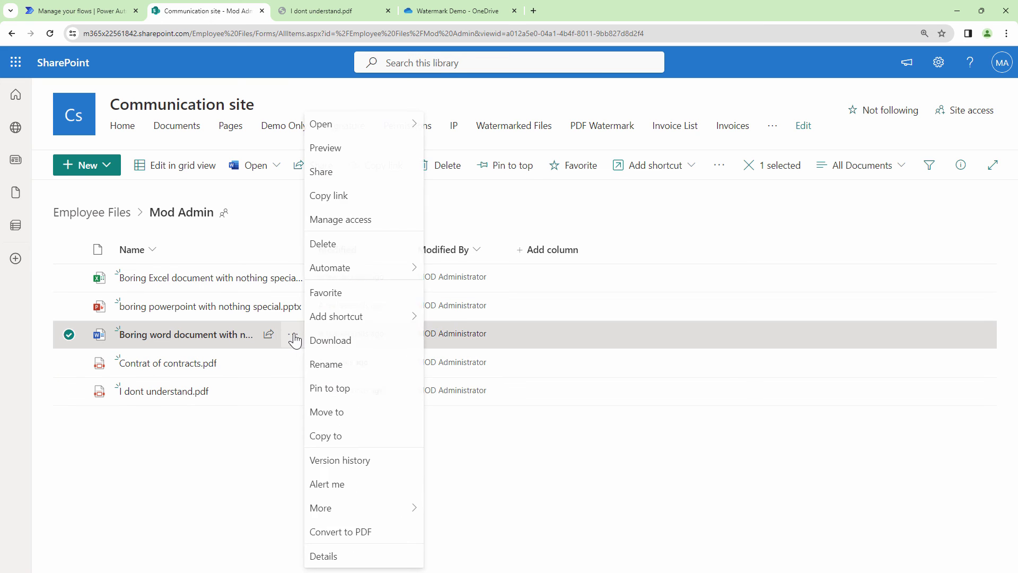
mouse_move(366, 124)
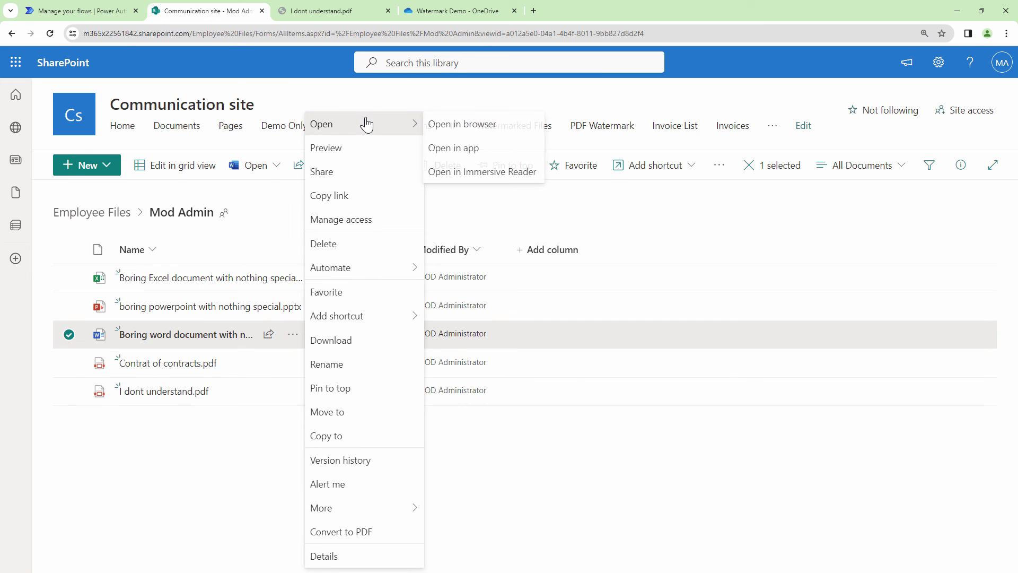
click(455, 149)
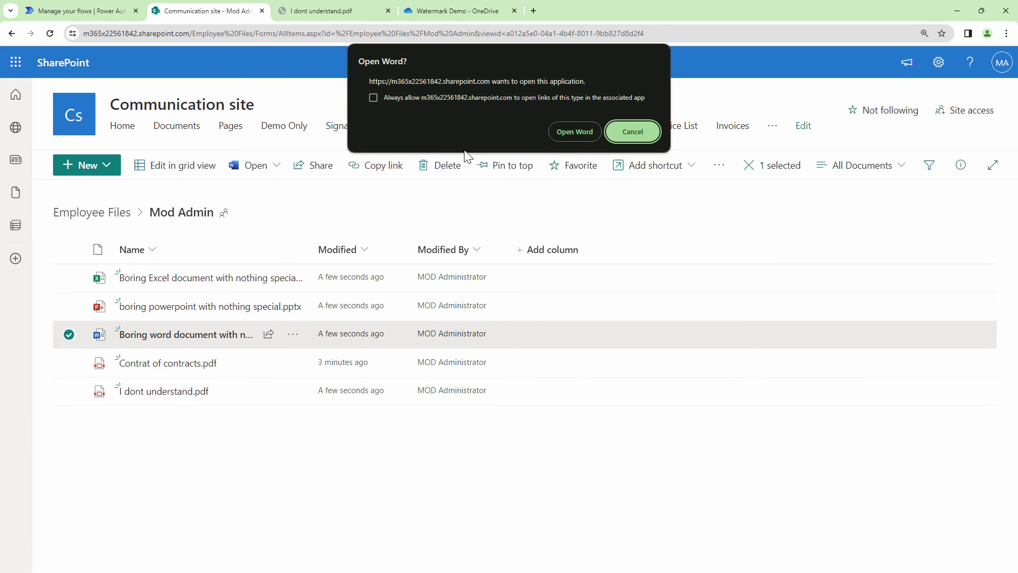
Allow the browser to launch desktop Word for the copied document.
click(577, 135)
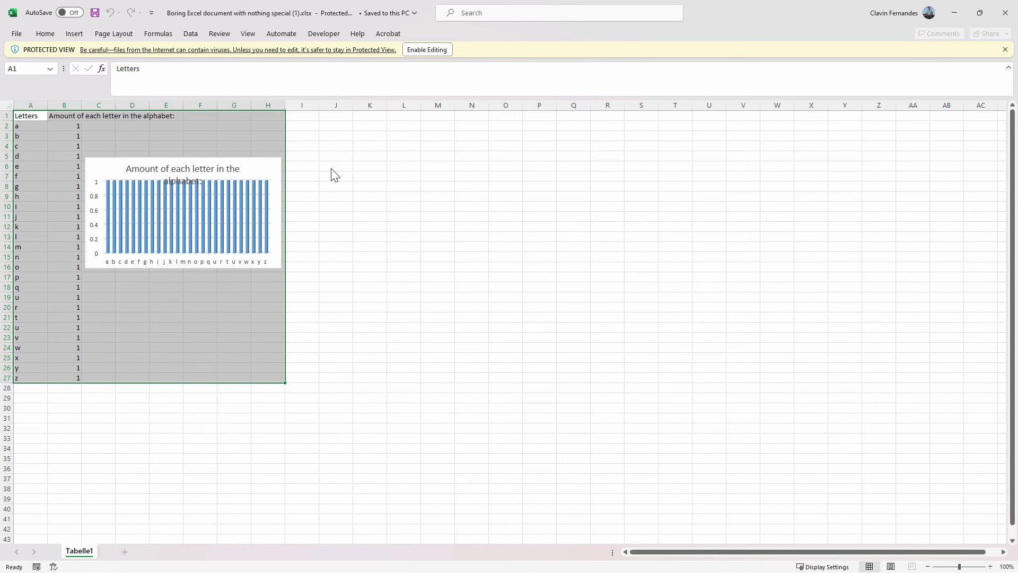
Enable editing on the workbook and view the alphabet chart's print preview with the Confidential watermark.
click(16, 36)
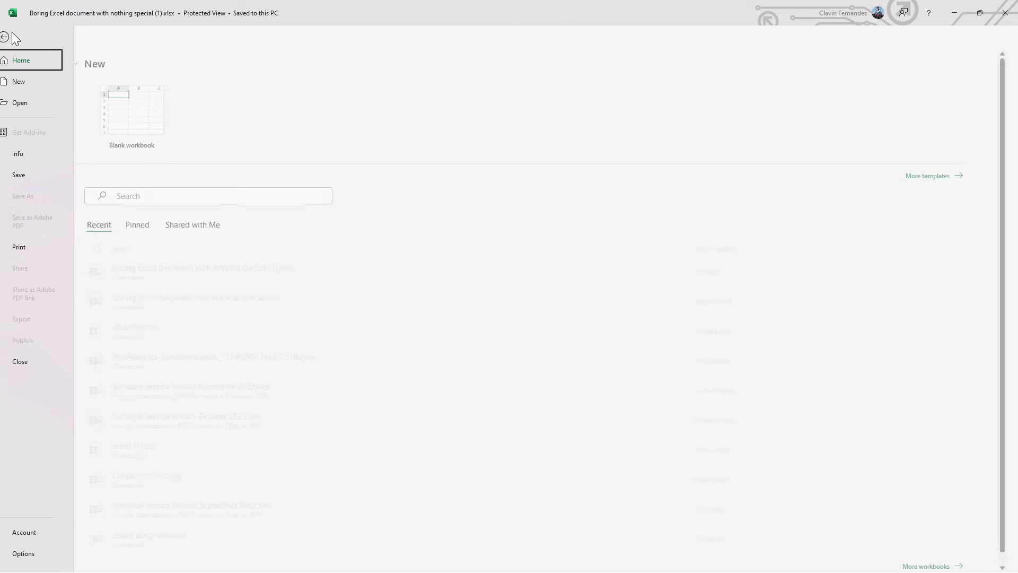
click(39, 255)
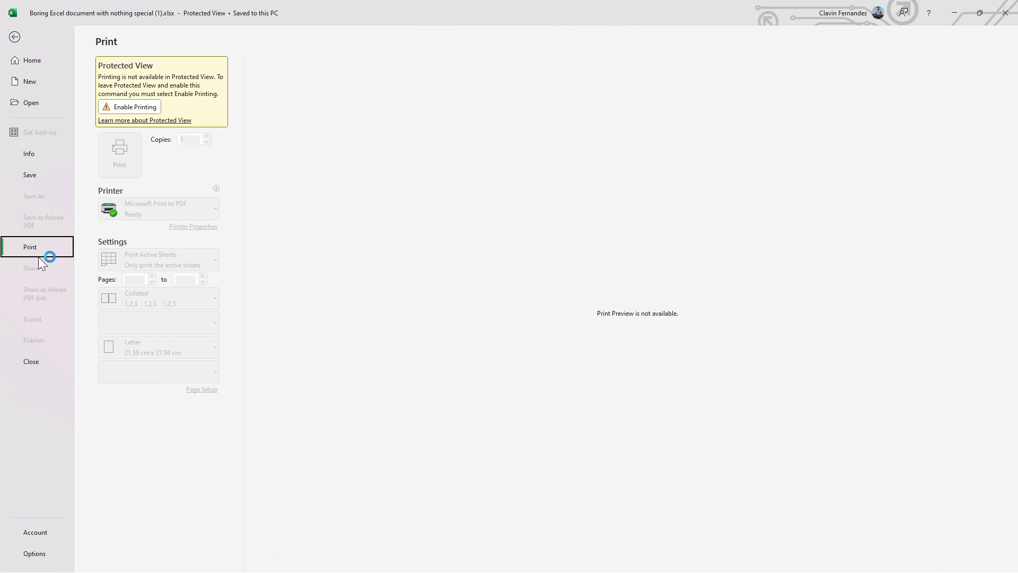
click(15, 40)
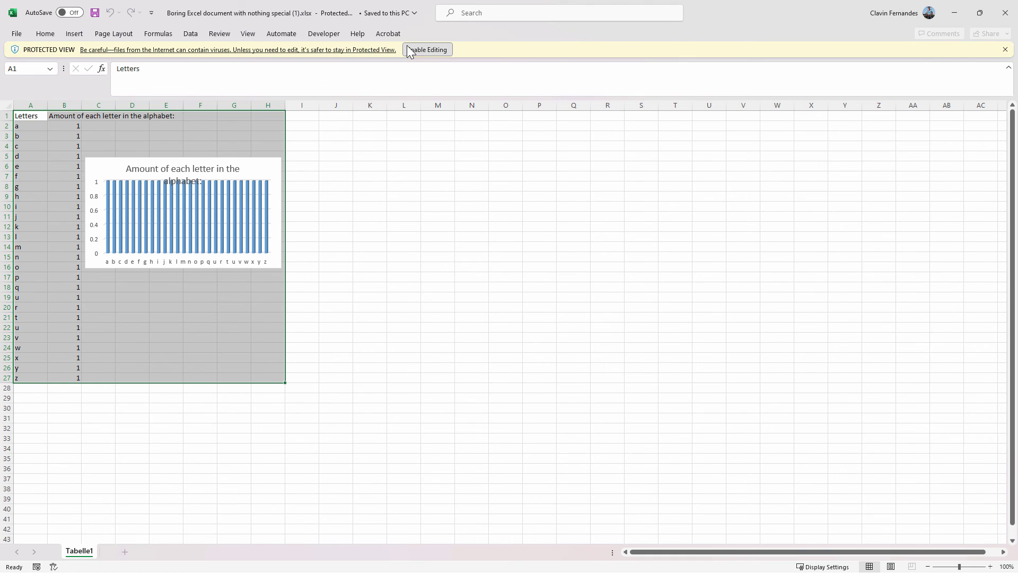
click(427, 49)
click(17, 34)
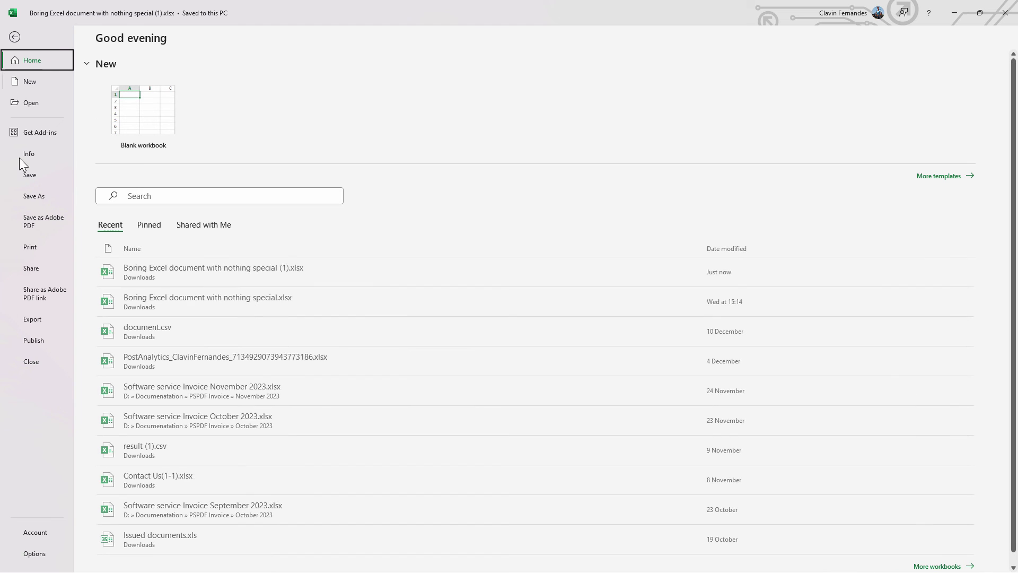
click(31, 248)
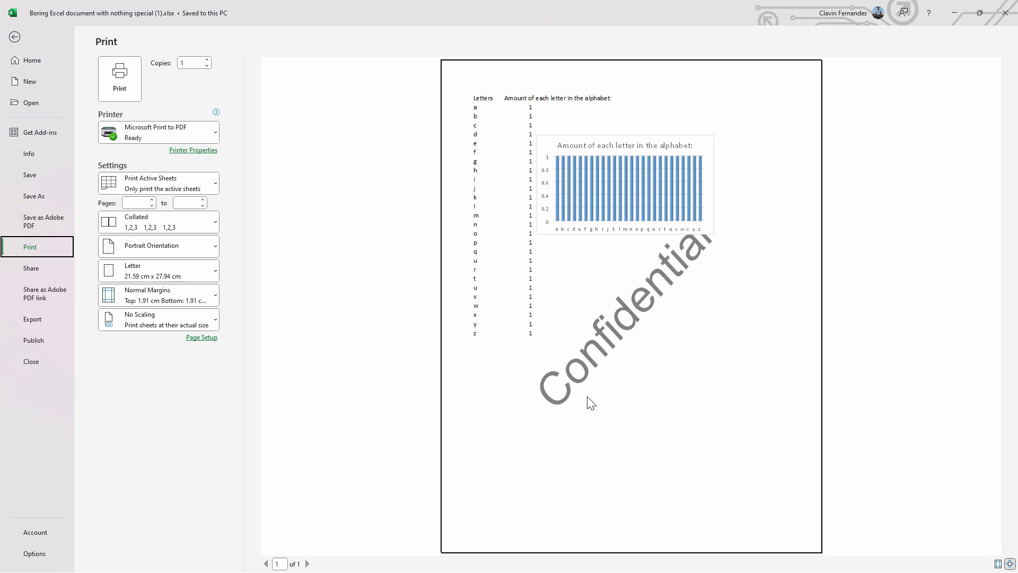